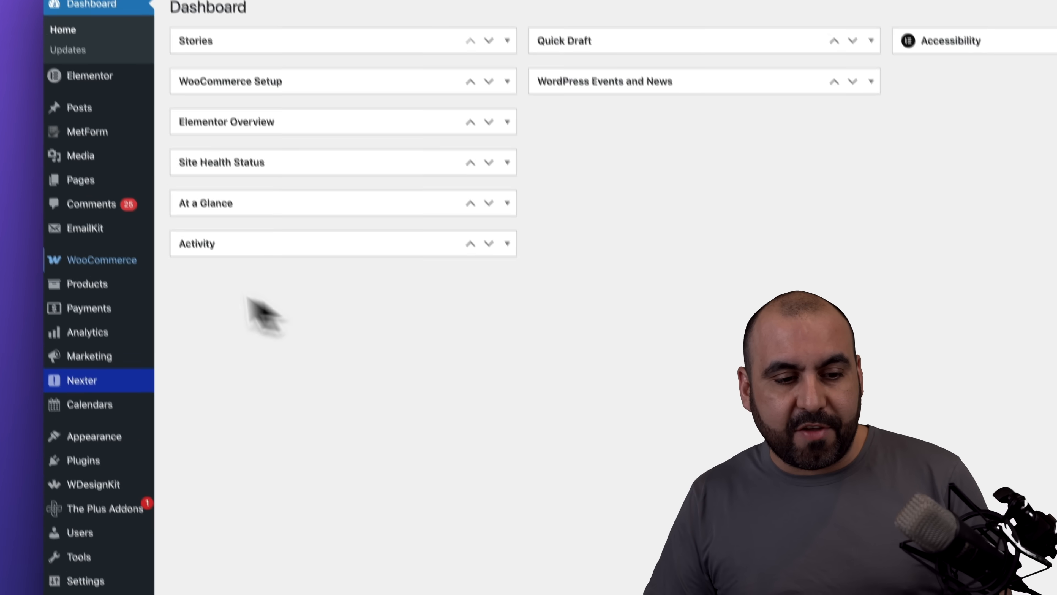
# Open EmailKit's list of all email templates in the WordPress dashboard
pyautogui.moveTo(104, 229)
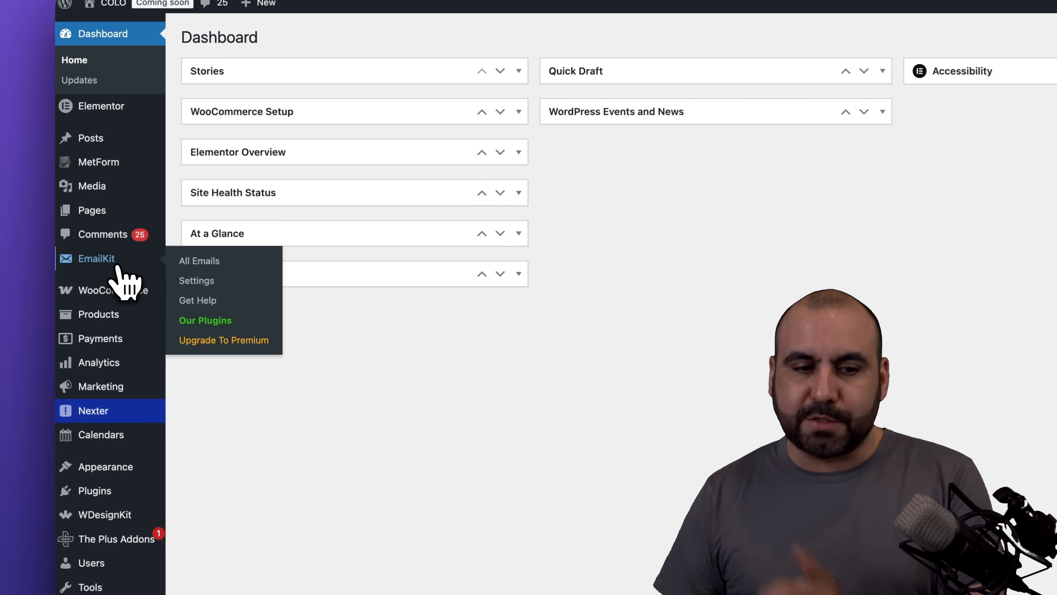
pyautogui.click(118, 267)
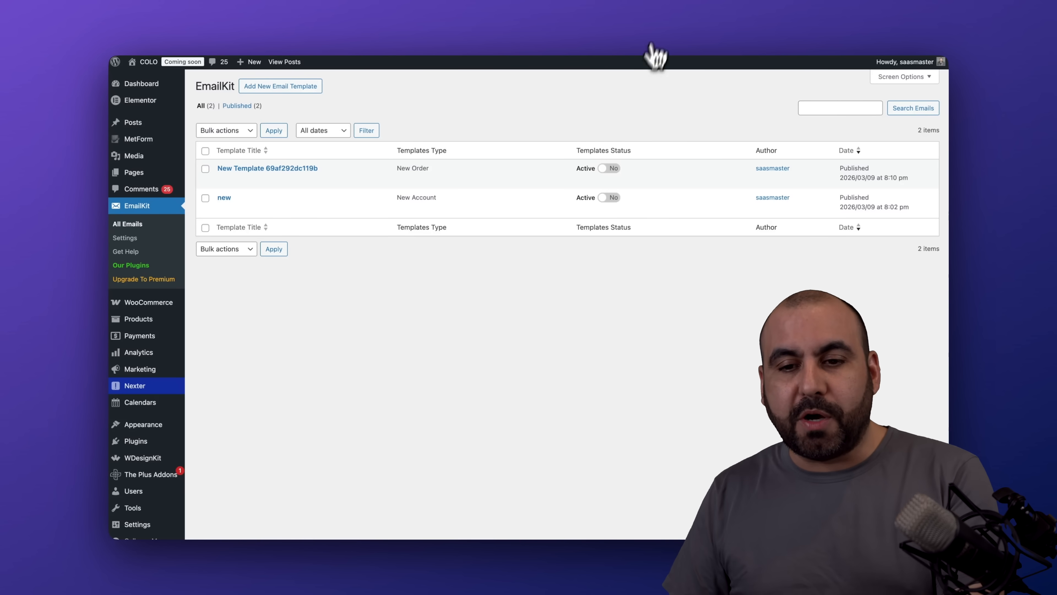
# Switch to Hostinger's WordPress hosting page, compare the plans and choose the Business + AI plan
pyautogui.click(662, 26)
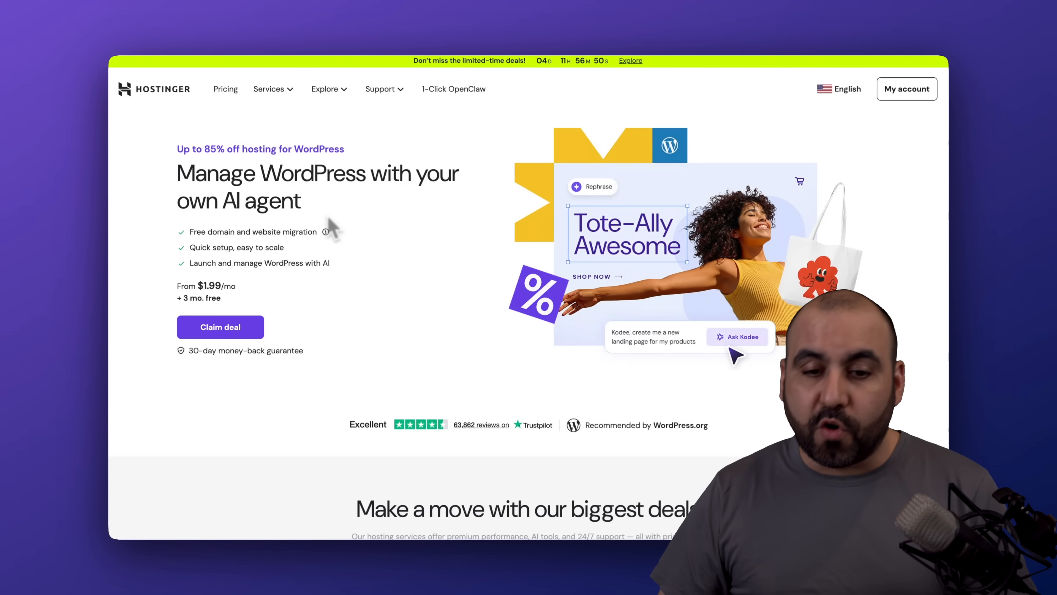
pyautogui.scroll(-10, 333, 230)
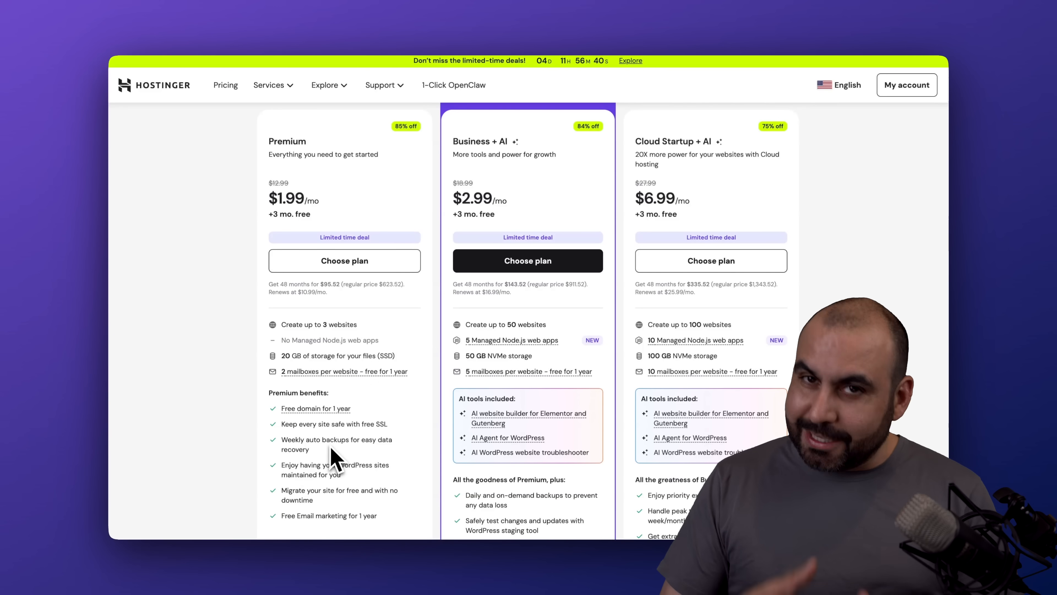
pyautogui.scroll(1, 496, 400)
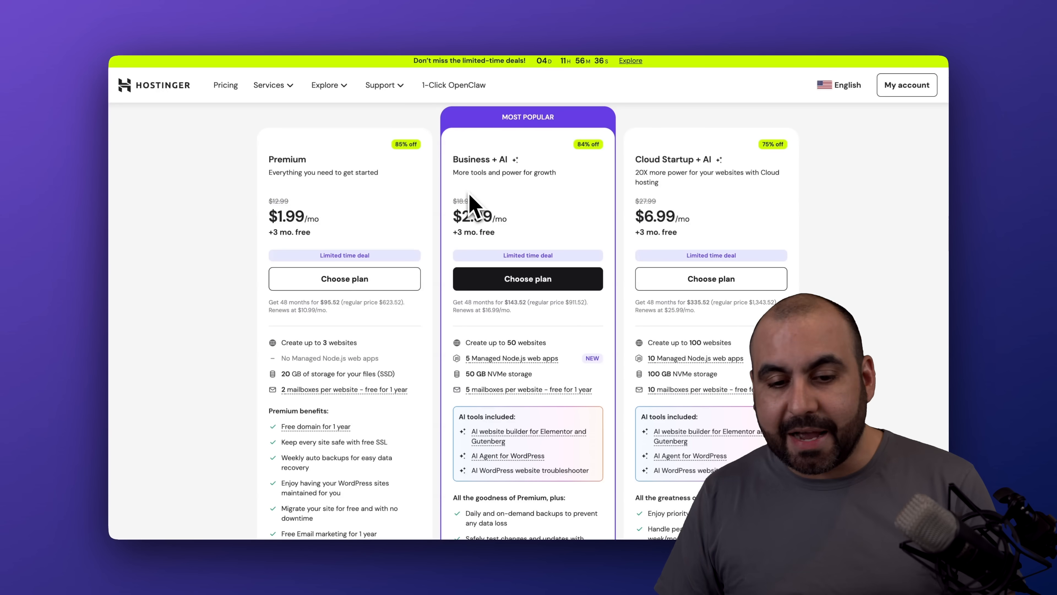
pyautogui.scroll(-3, 541, 236)
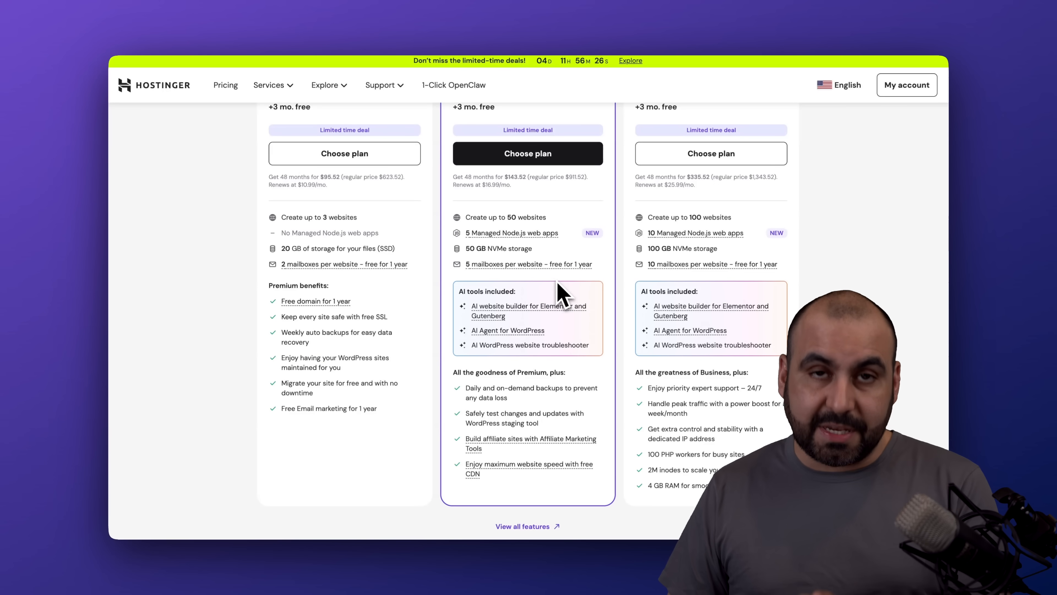
pyautogui.scroll(-1, 560, 293)
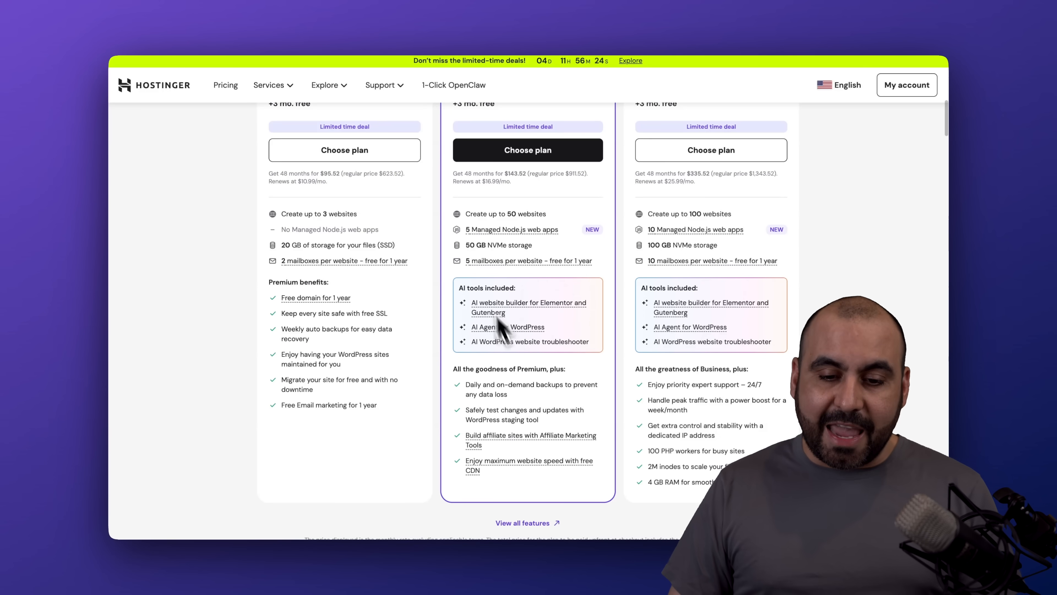
pyautogui.scroll(3, 546, 332)
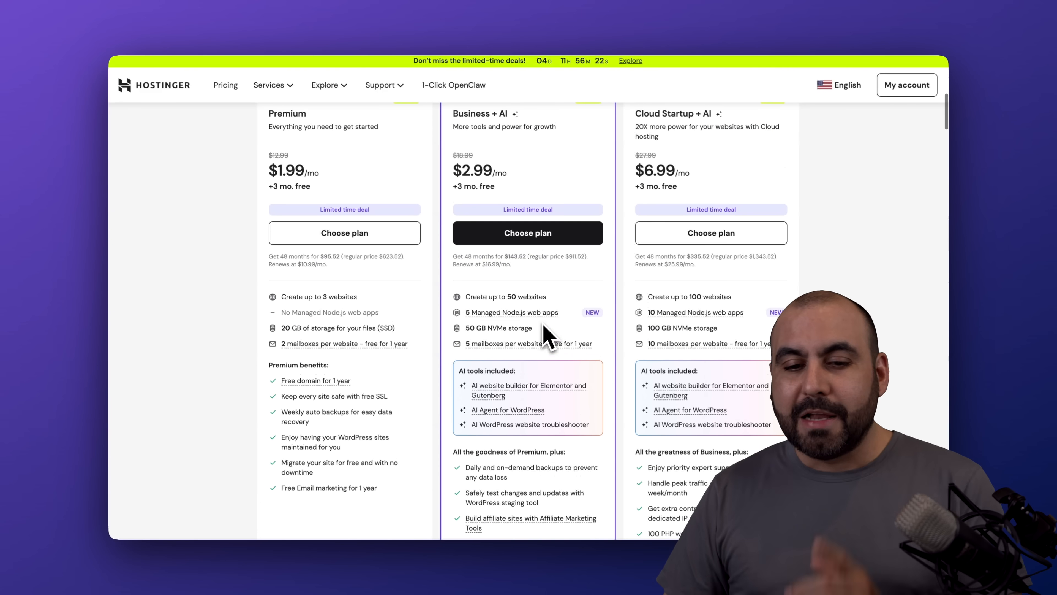
pyautogui.click(537, 236)
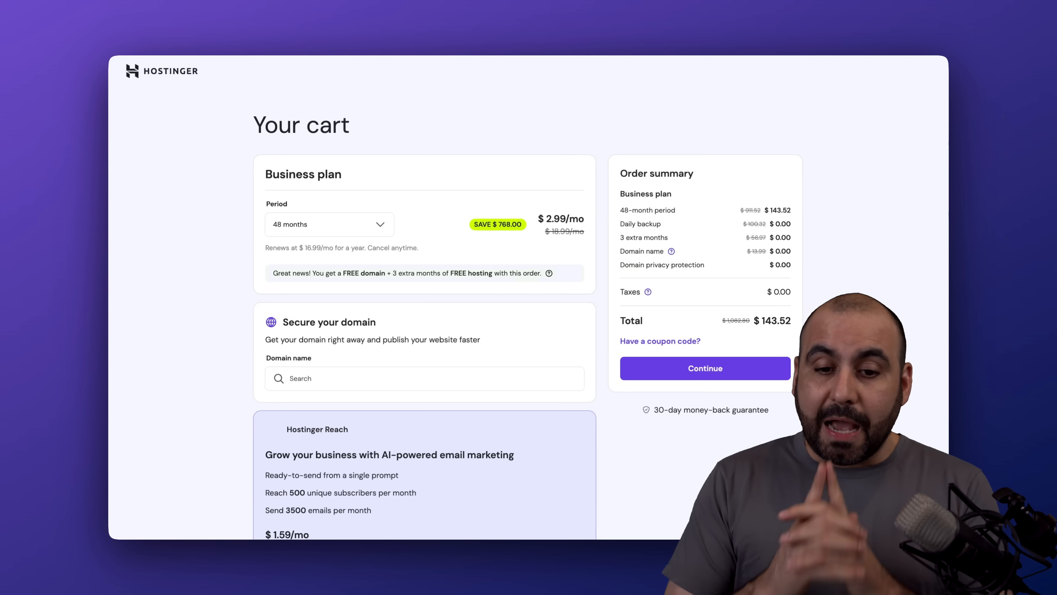
# Review the billing periods offered for the Business plan in the cart, keeping the 48-month selection
pyautogui.scroll(-2, 567, 272)
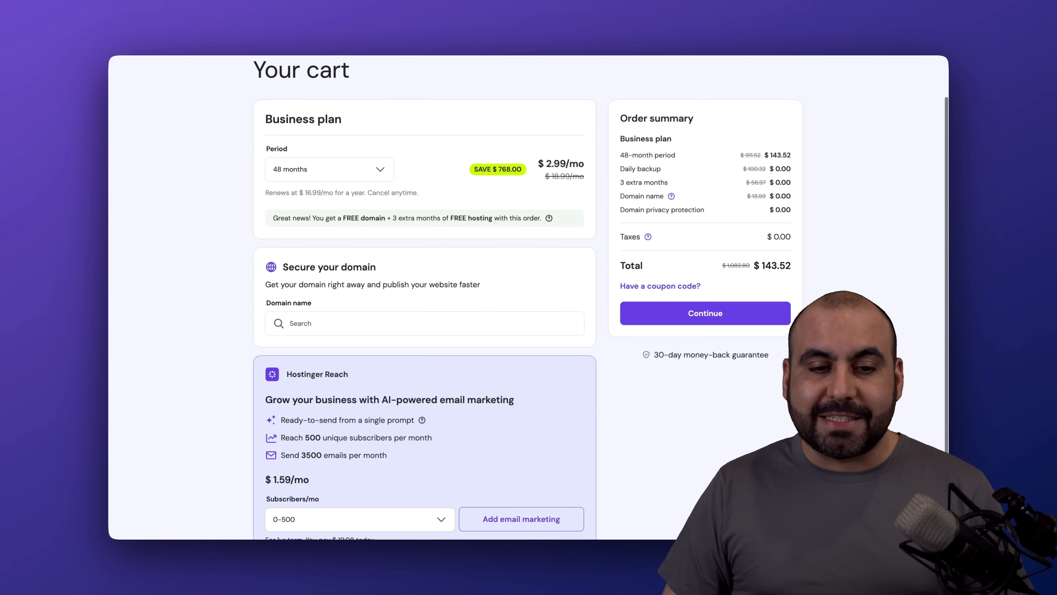
pyautogui.click(389, 160)
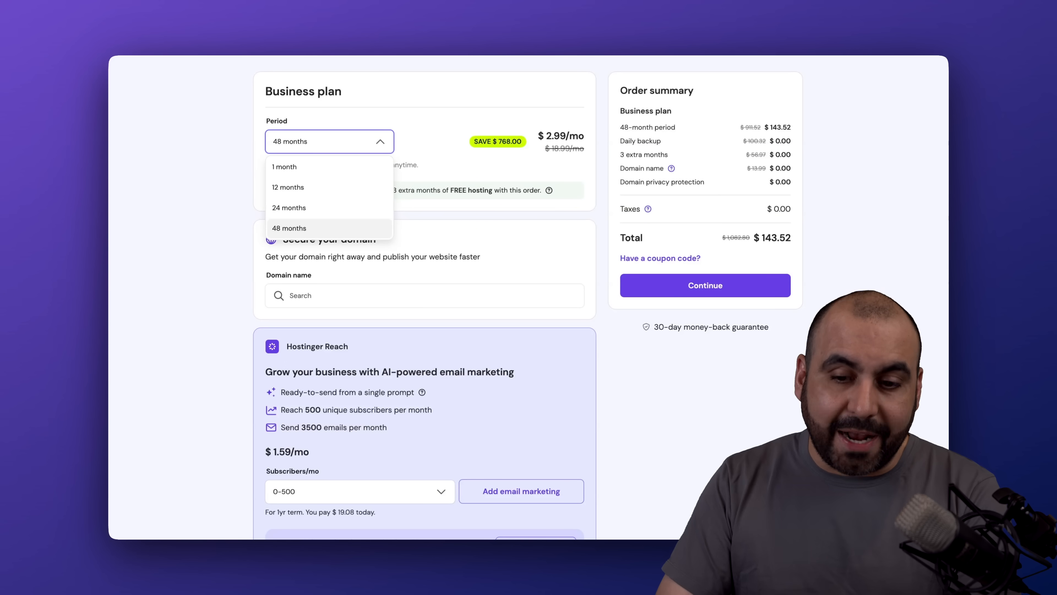
pyautogui.click(773, 248)
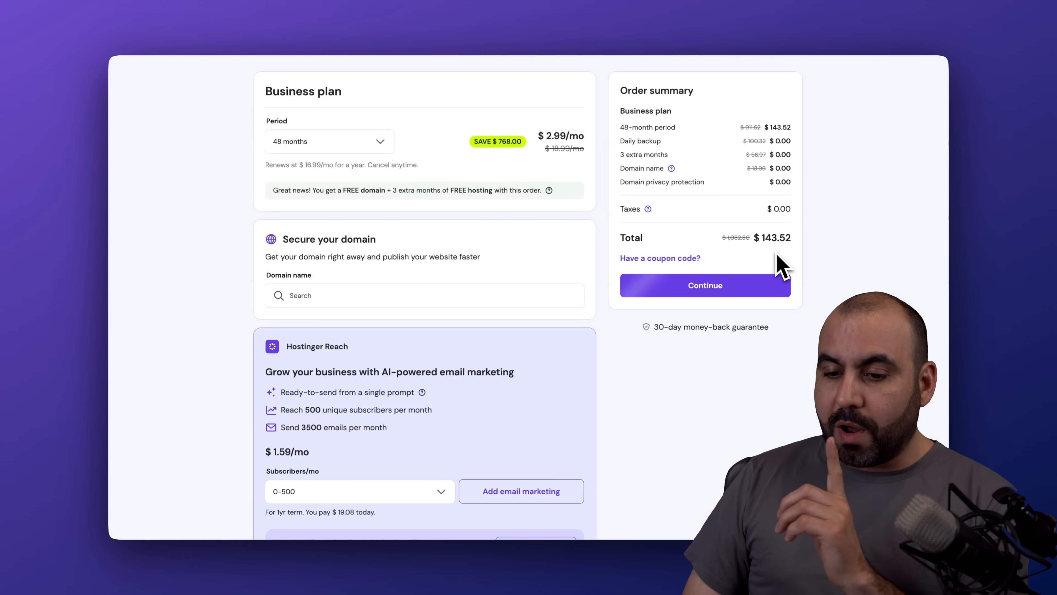
# Apply the coupon code SAASMASTER to the Business plan order
pyautogui.click(692, 258)
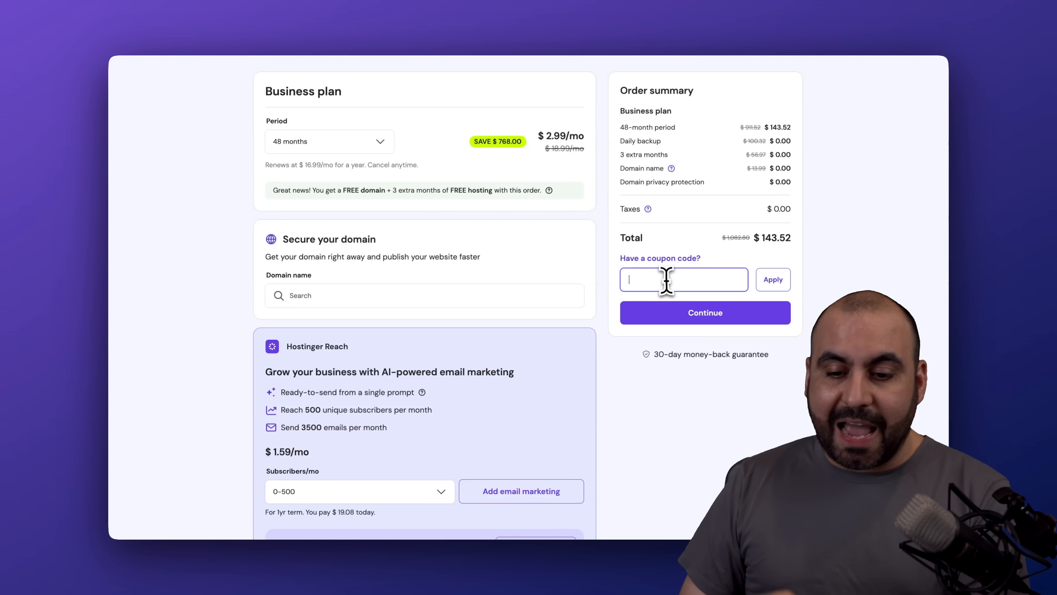
pyautogui.write('SAASMAST')
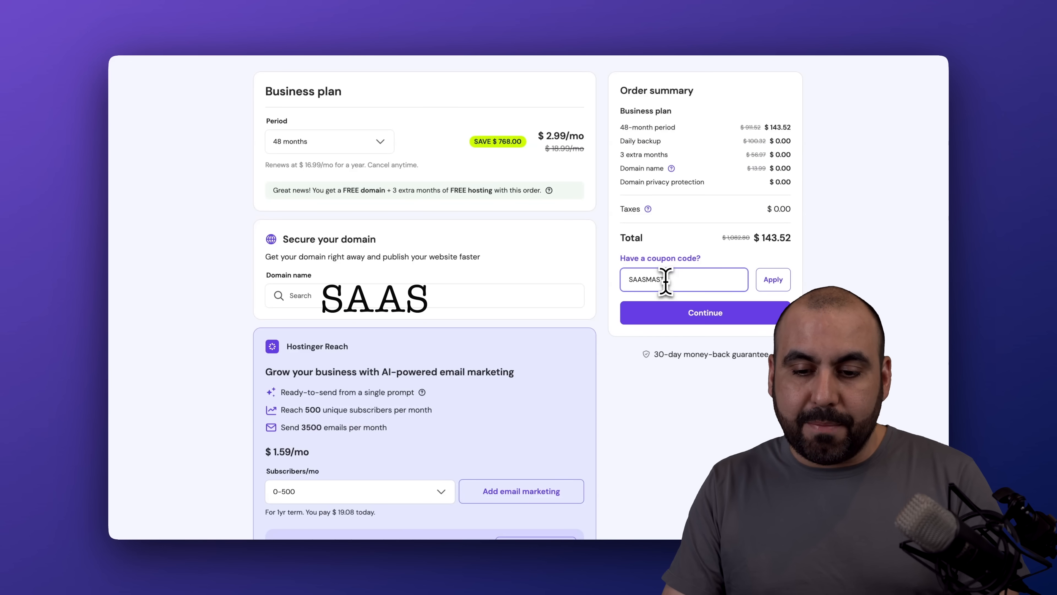
pyautogui.write('ER')
pyautogui.click(775, 282)
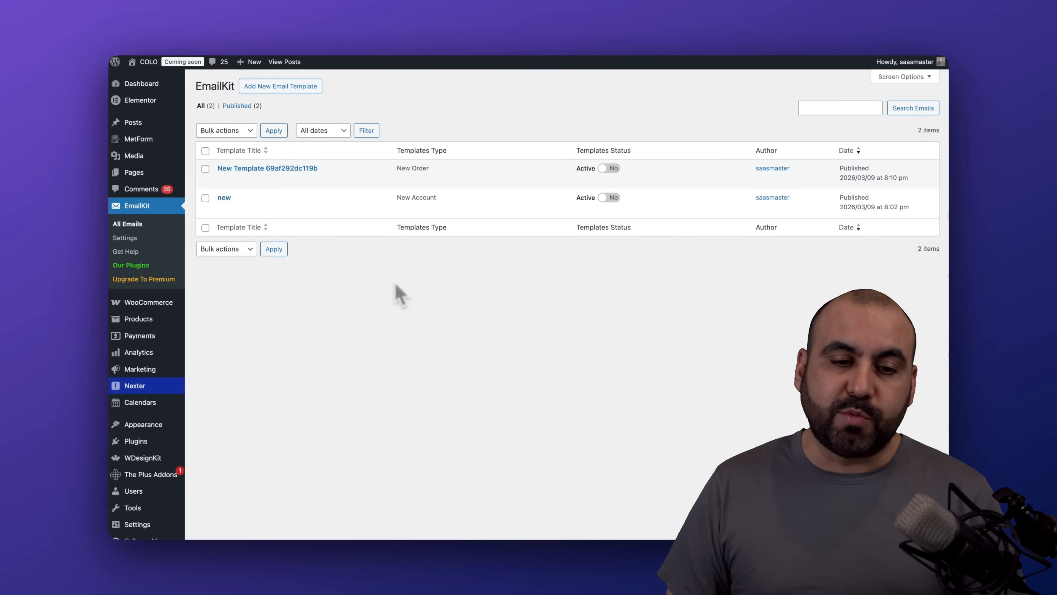
# Return to EmailKit and start a new email template named "woo order" with the WooCommerce email type
pyautogui.click(277, 89)
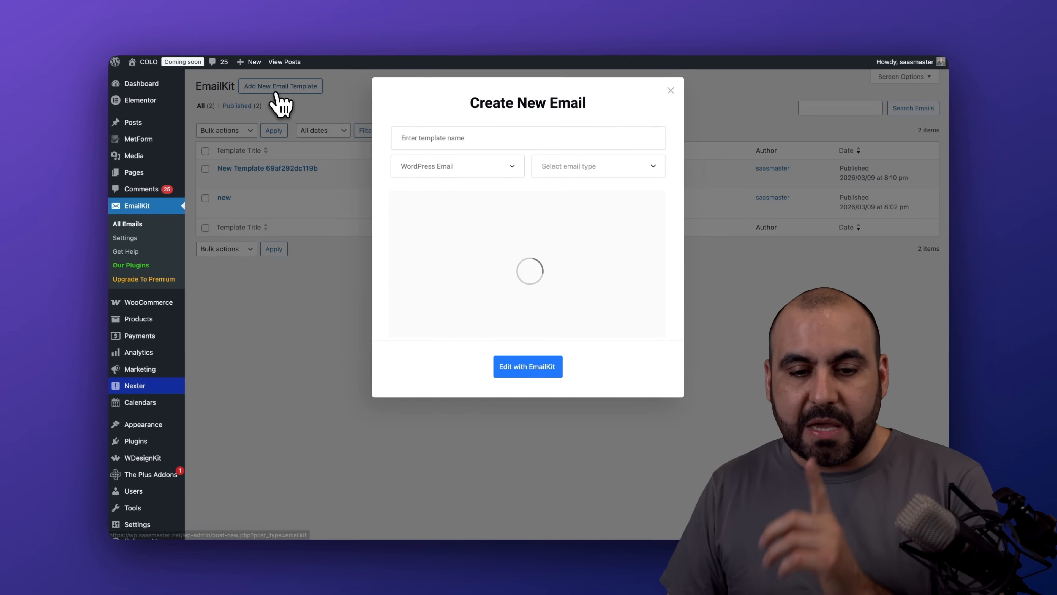
pyautogui.click(476, 142)
pyautogui.write('woo order')
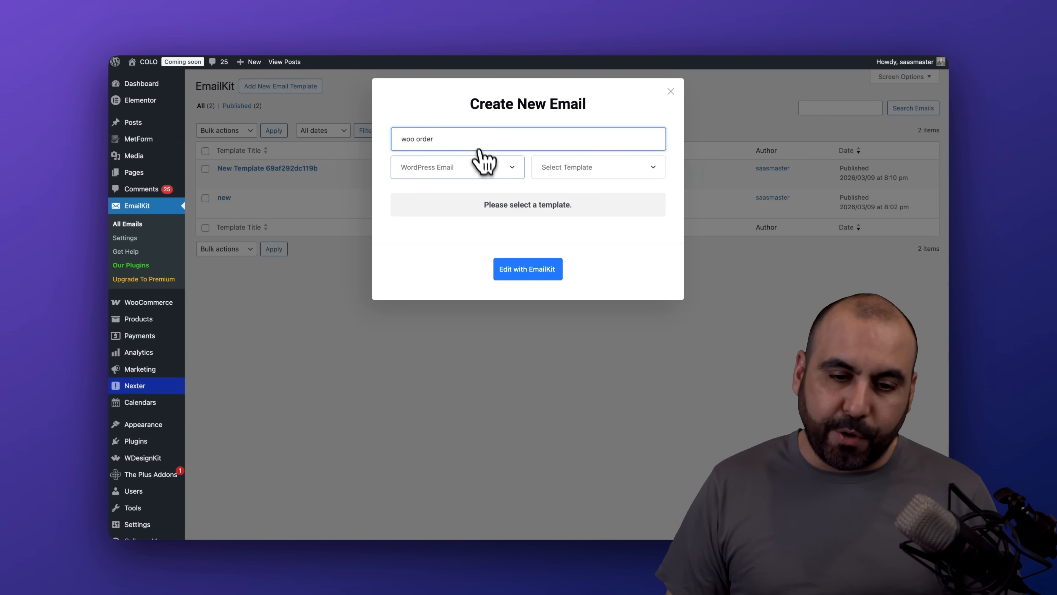
pyautogui.click(503, 168)
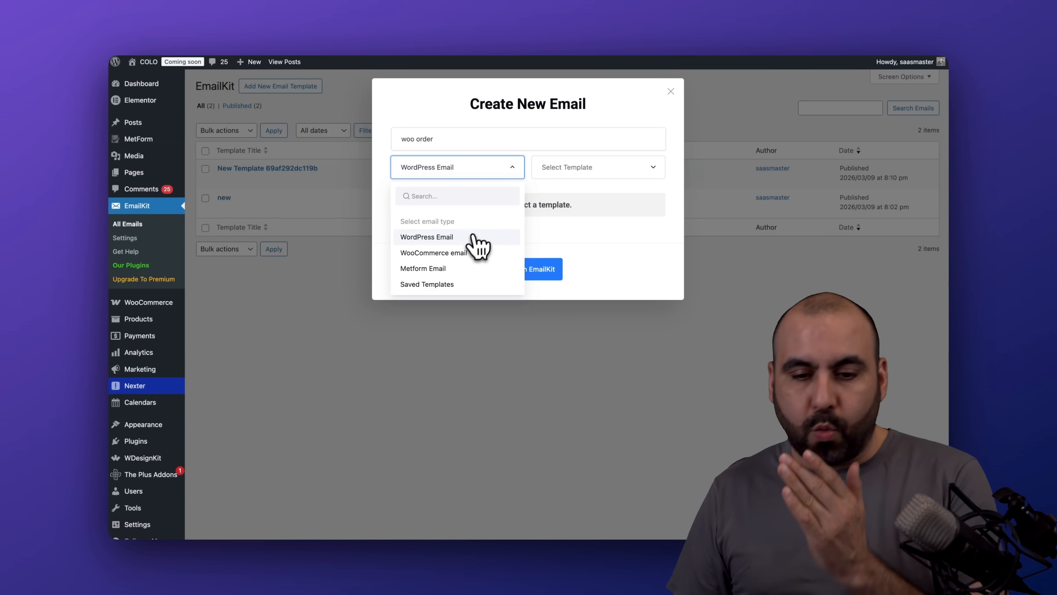
pyautogui.click(475, 254)
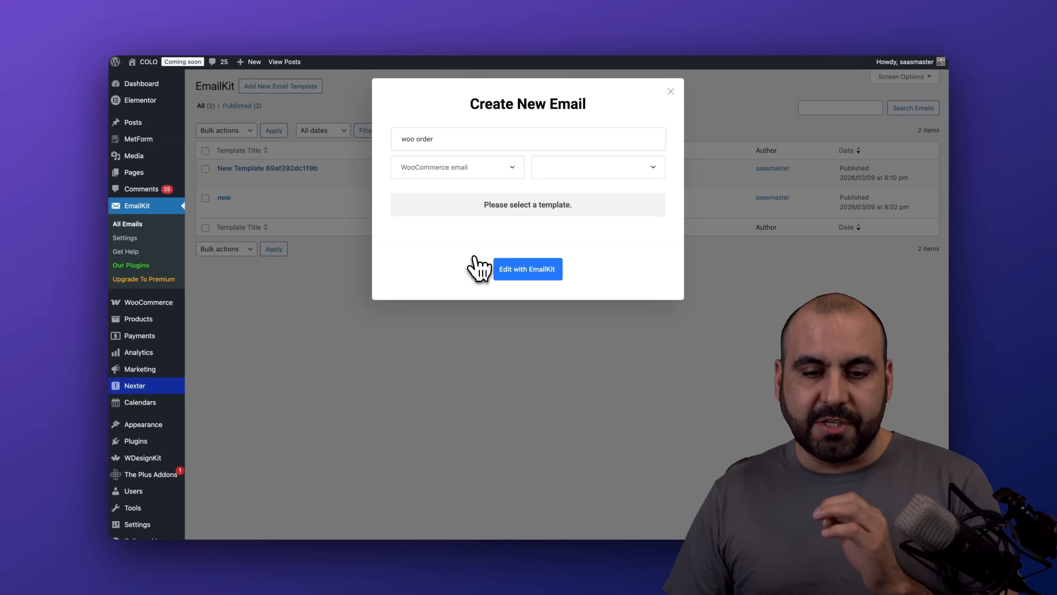
# Set the email's template type to New Order, pick the prebuilt New Order design and open it for editing with EmailKit
pyautogui.click(616, 175)
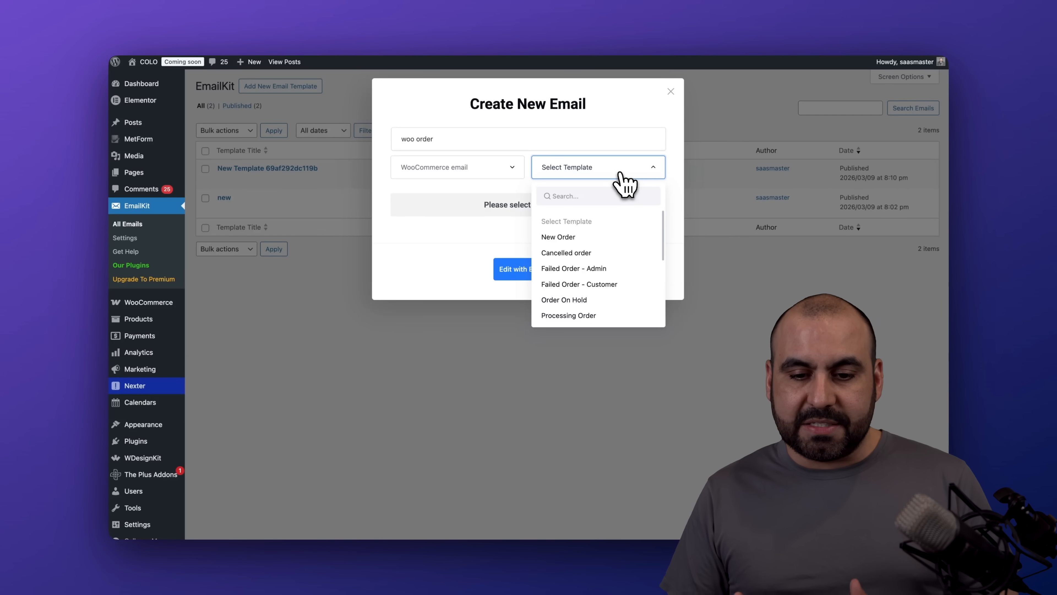
pyautogui.click(593, 237)
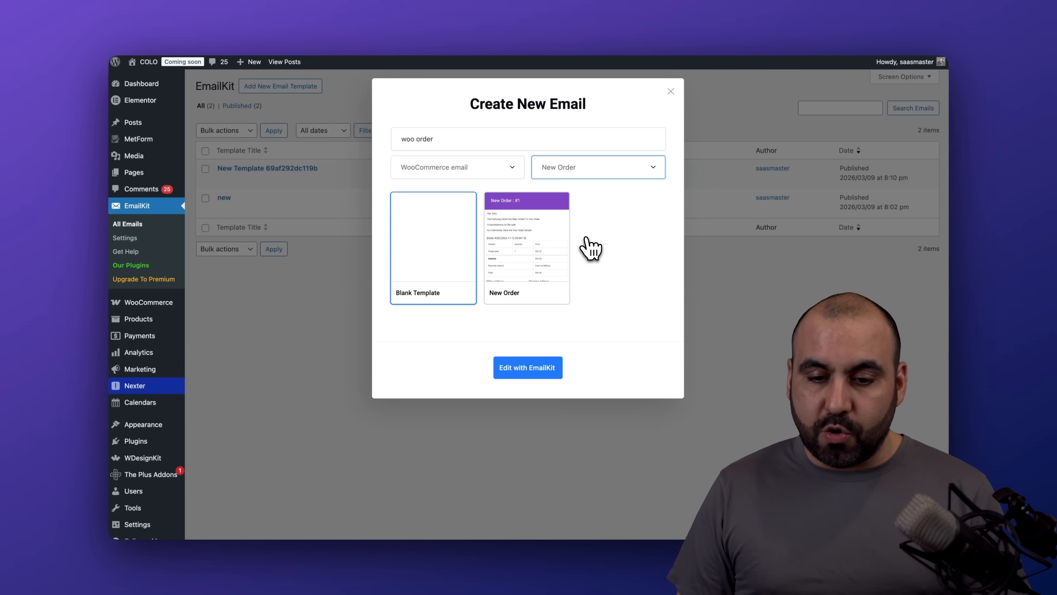
pyautogui.click(550, 250)
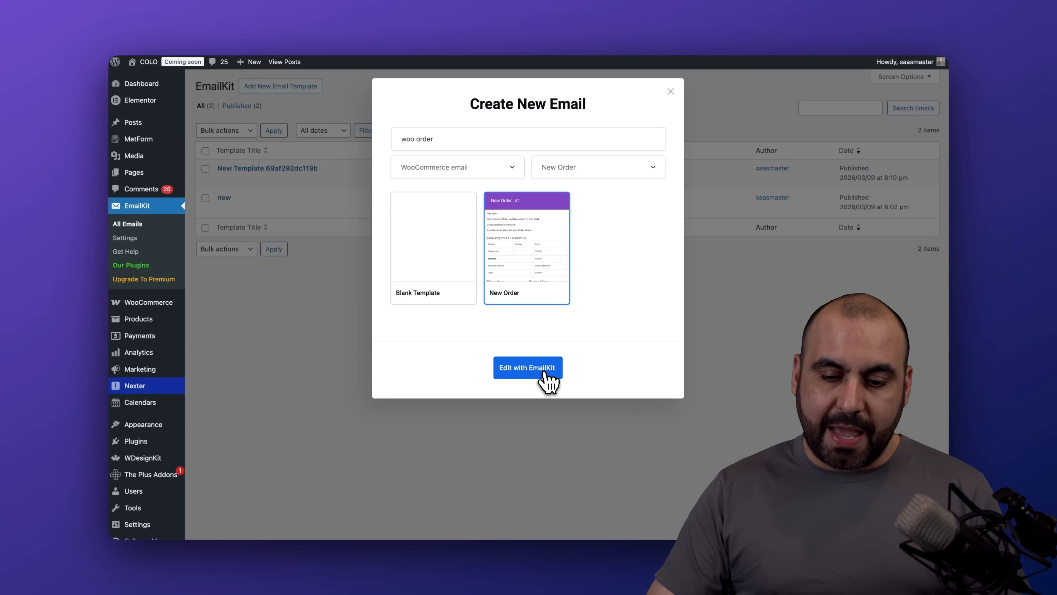
pyautogui.click(549, 380)
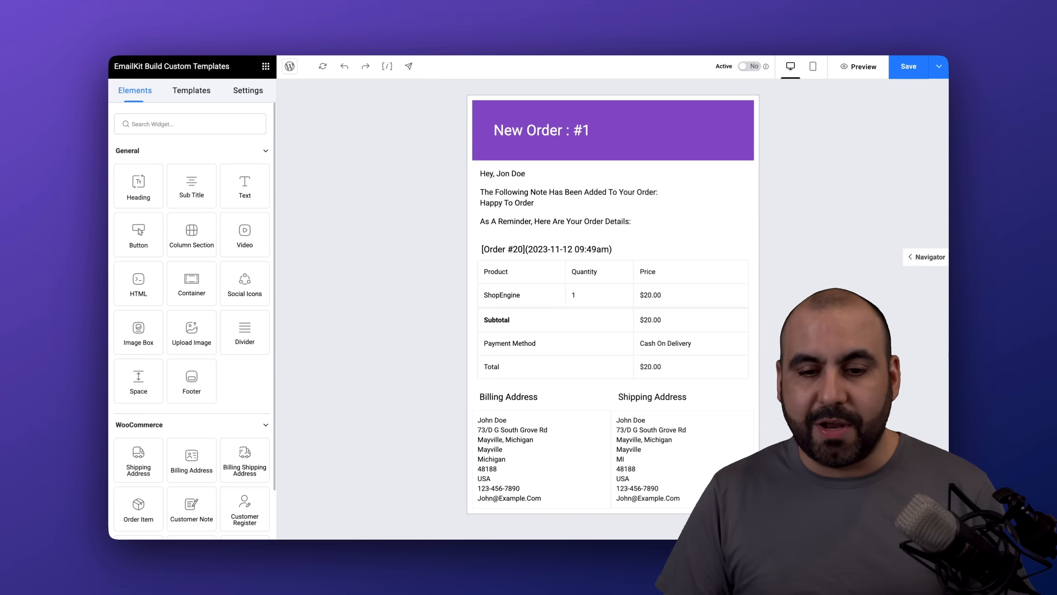
# Inspect the purple banner's heading text and the order ID shortcode it uses
pyautogui.click(553, 134)
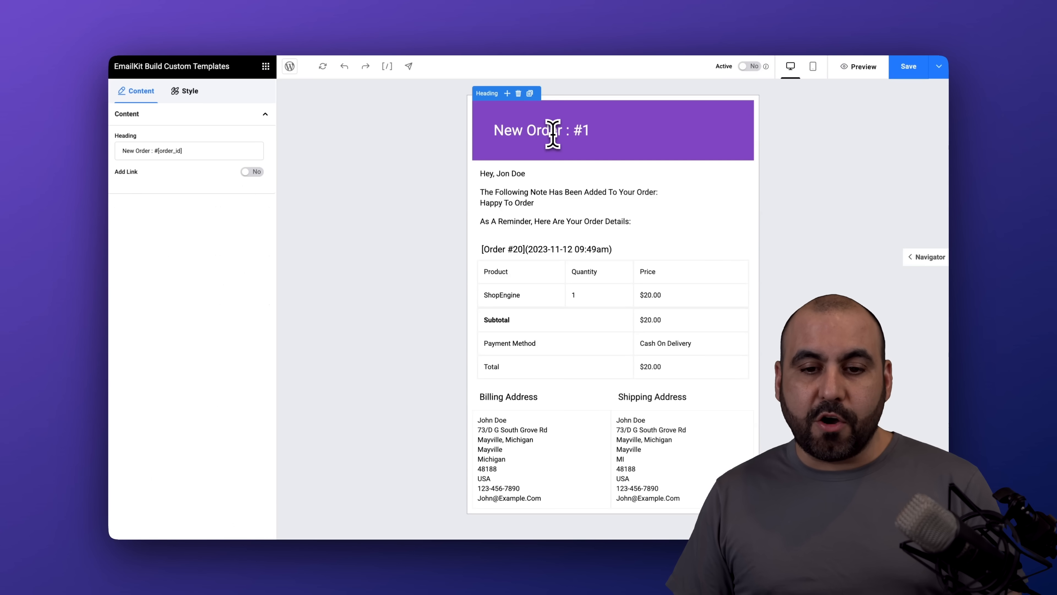
pyautogui.moveTo(158, 151); pyautogui.dragTo(192, 153)
pyautogui.click(192, 152)
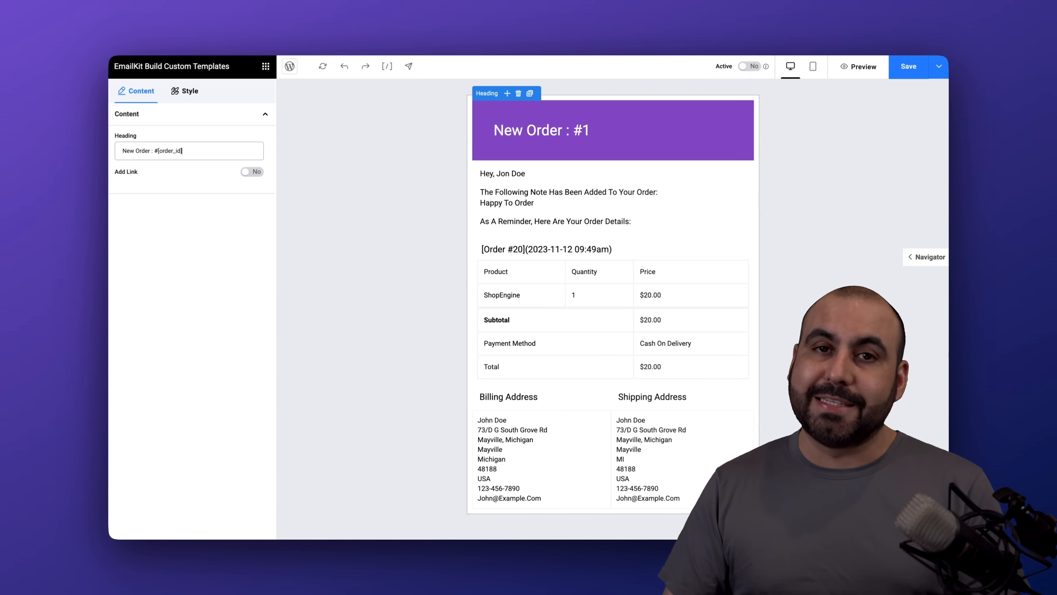
pyautogui.moveTo(192, 150); pyautogui.dragTo(157, 152)
pyautogui.click(186, 155)
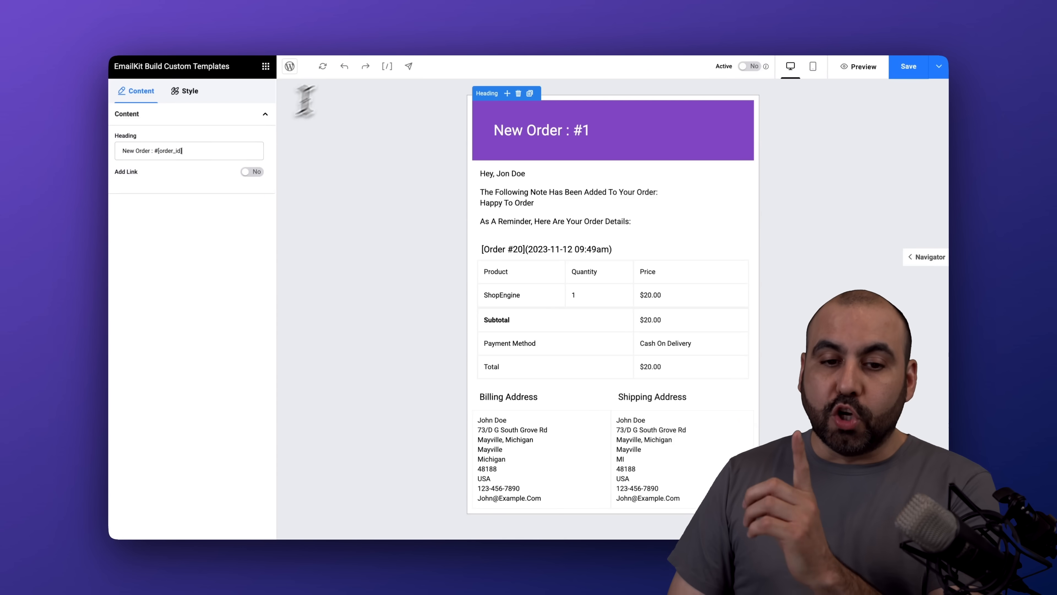
# Look through the full list of general and WooCommerce shortcodes, then close it
pyautogui.click(390, 68)
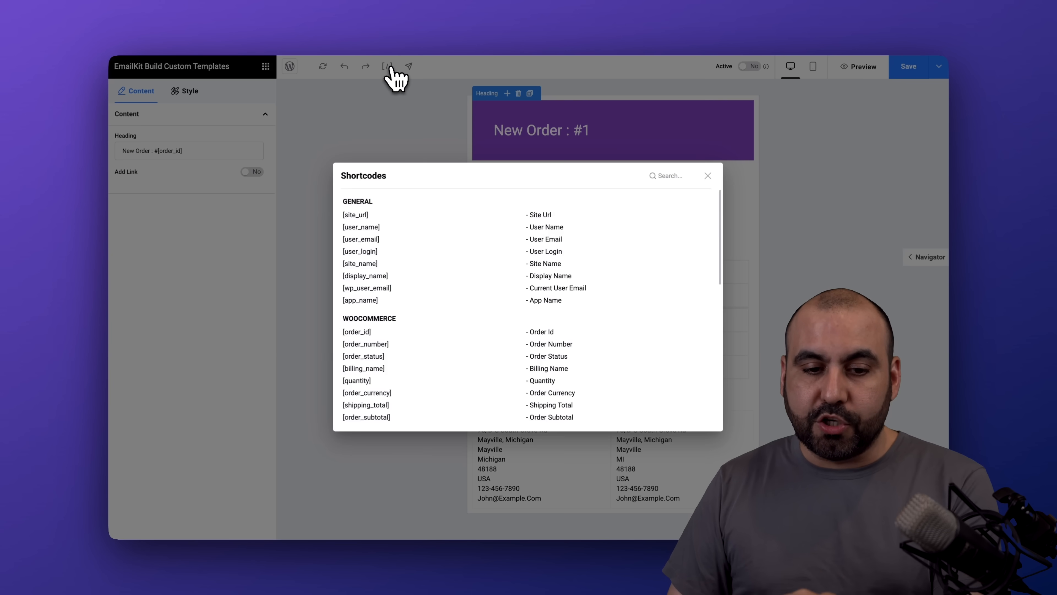
pyautogui.scroll(-5, 406, 267)
pyautogui.scroll(-10, 403, 262)
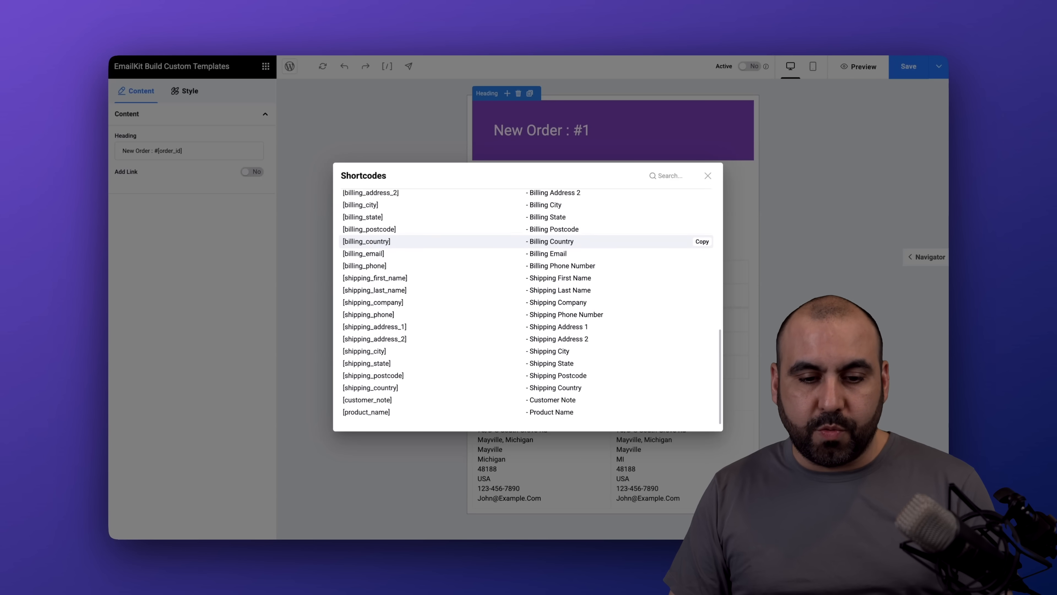
pyautogui.scroll(15, 403, 250)
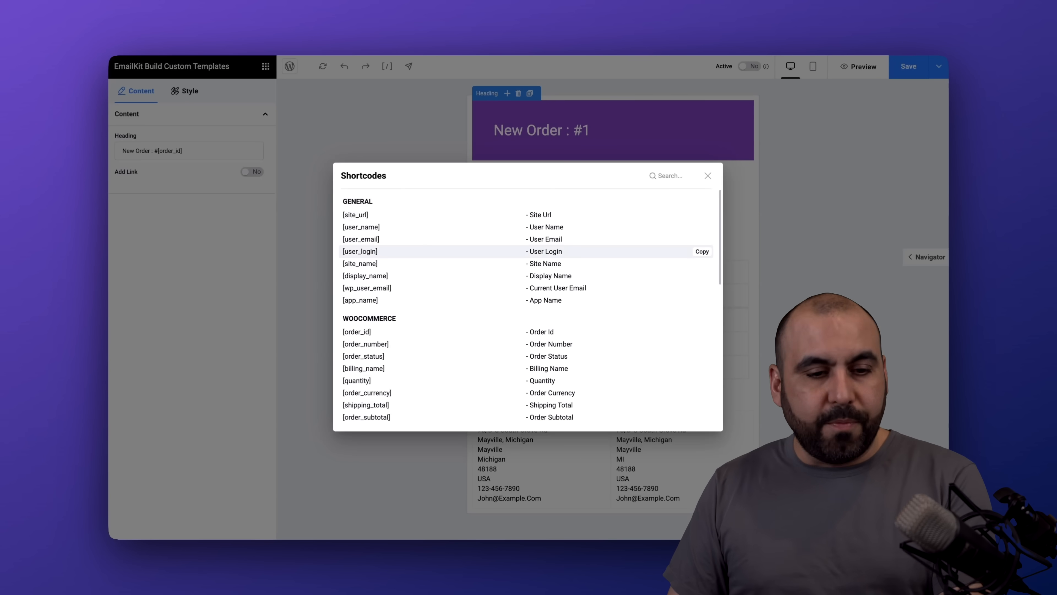
pyautogui.click(299, 234)
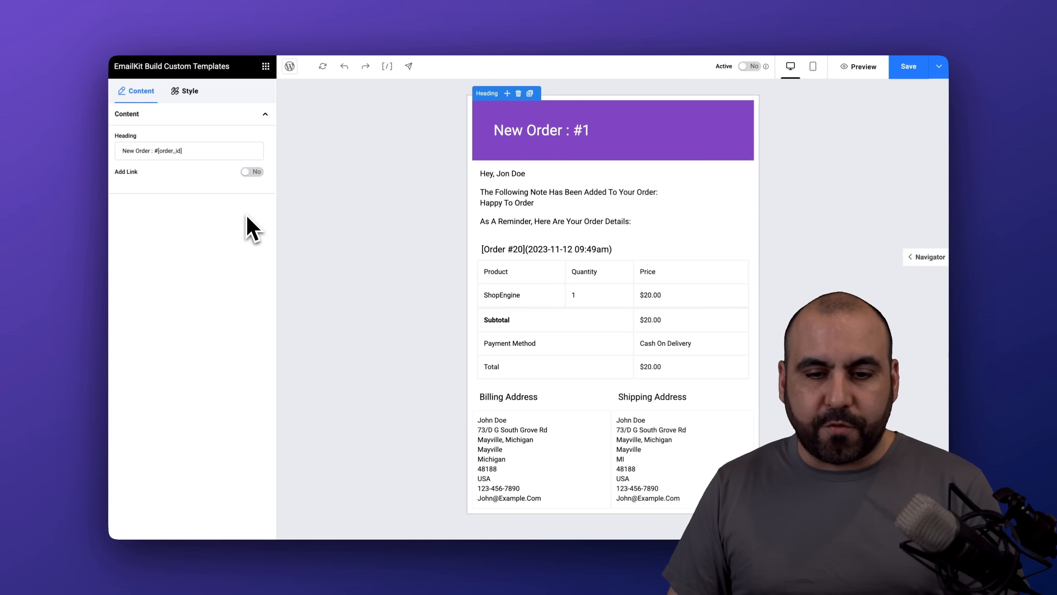
# Examine the content settings of the customer note, the order item table and the billing and shipping address block
pyautogui.click(554, 192)
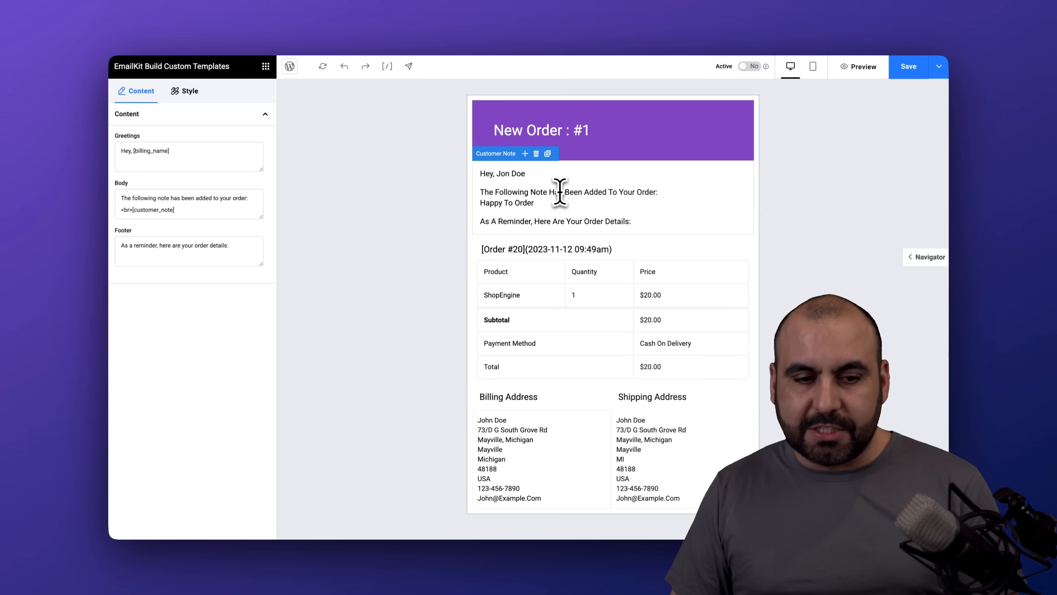
pyautogui.click(601, 252)
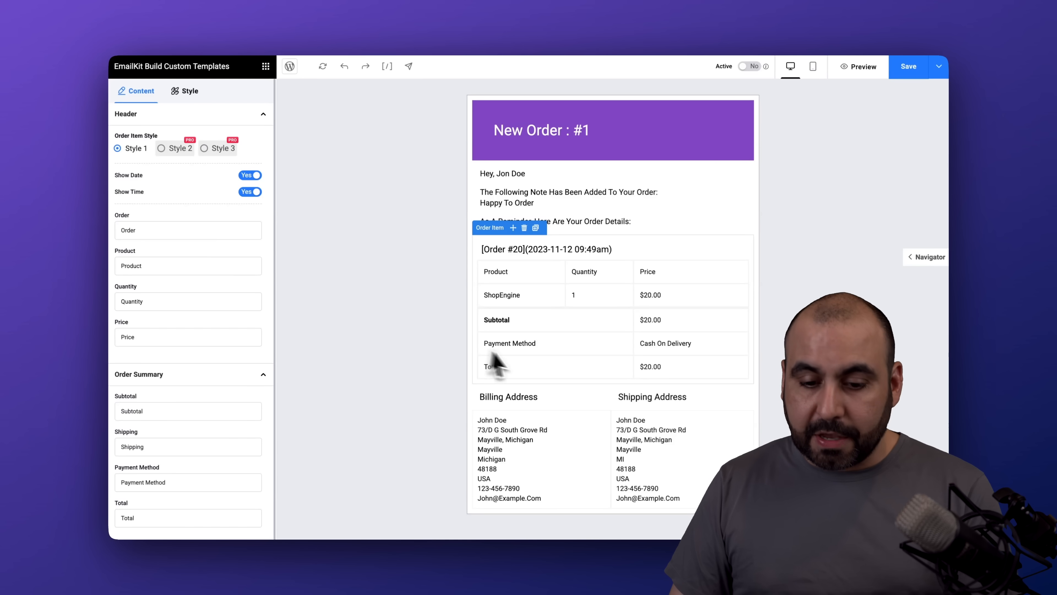
pyautogui.click(520, 435)
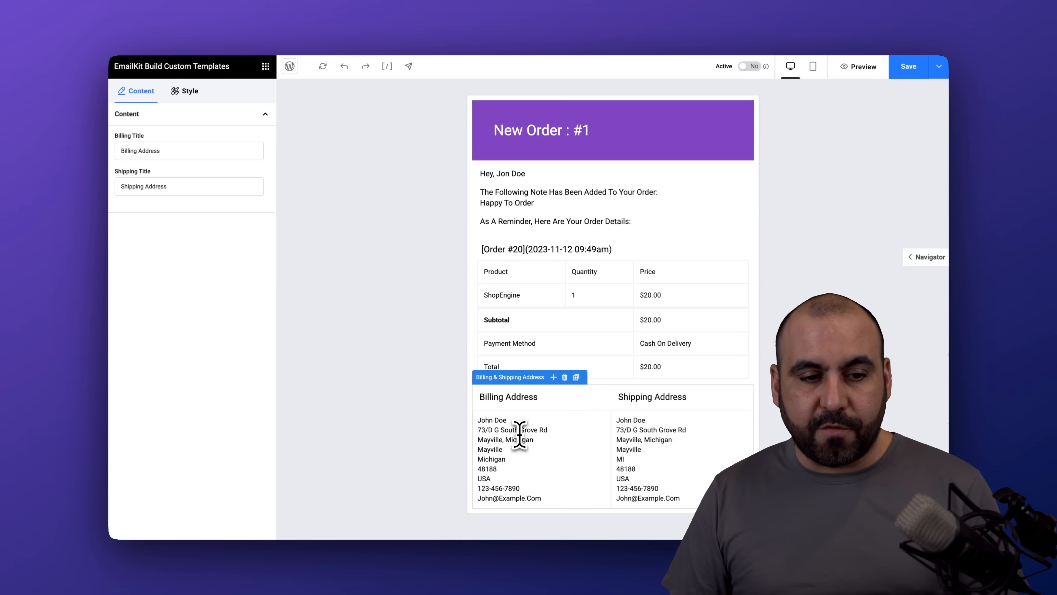
pyautogui.doubleClick(166, 184)
pyautogui.click(184, 201)
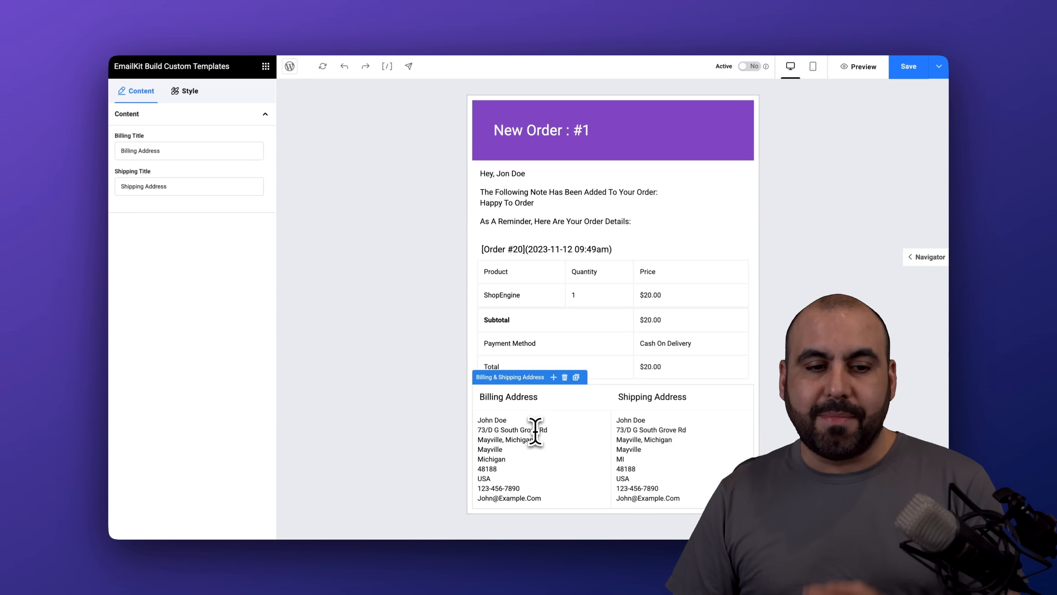
pyautogui.click(383, 254)
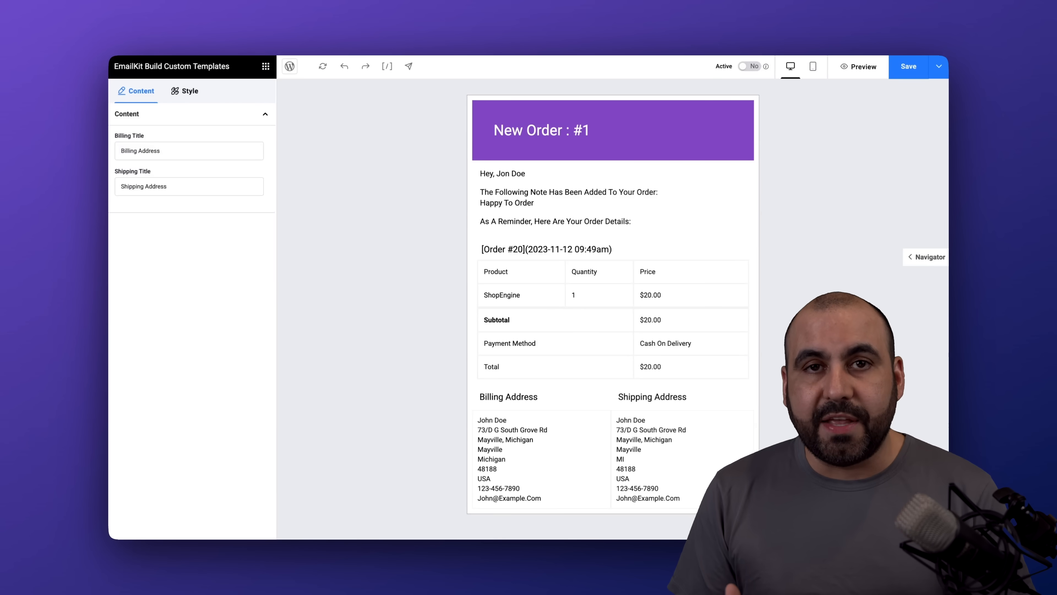
# Add a Video element between the customer note and the order item table and check its video URL setting
pyautogui.click(191, 92)
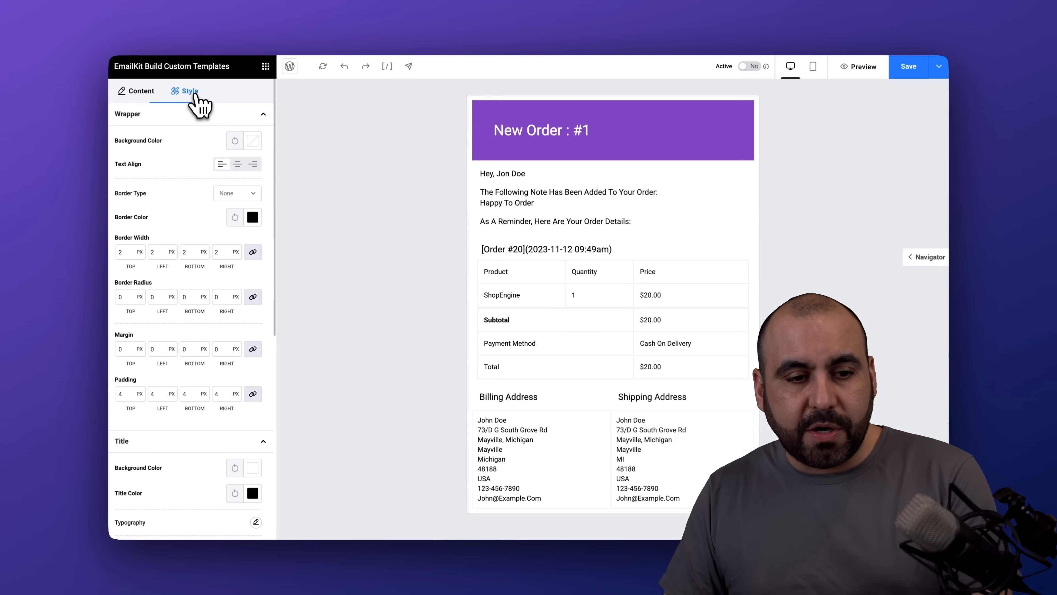
pyautogui.click(266, 67)
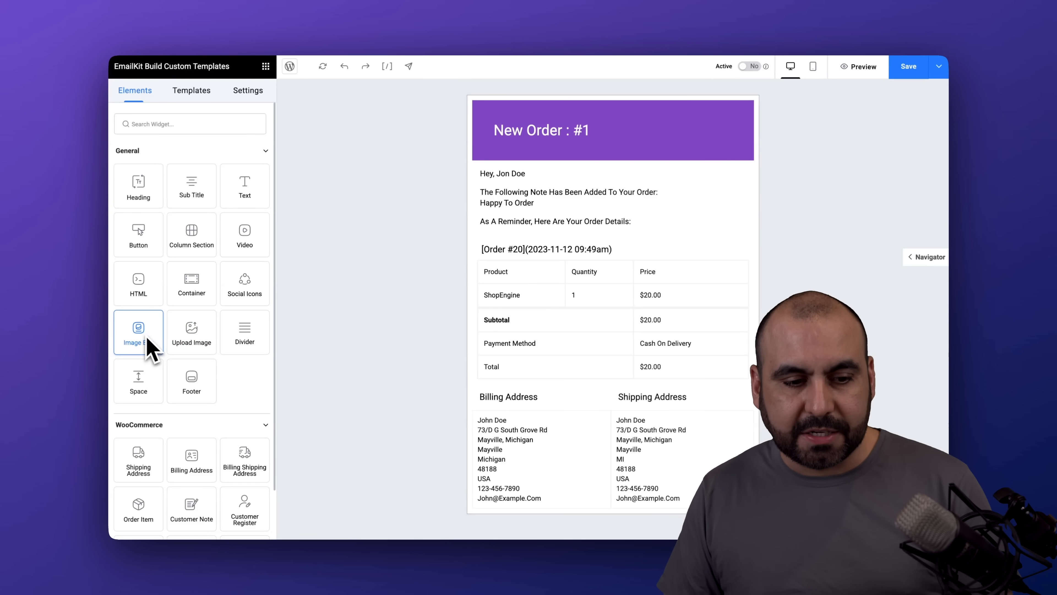
pyautogui.moveTo(241, 230); pyautogui.dragTo(619, 241)
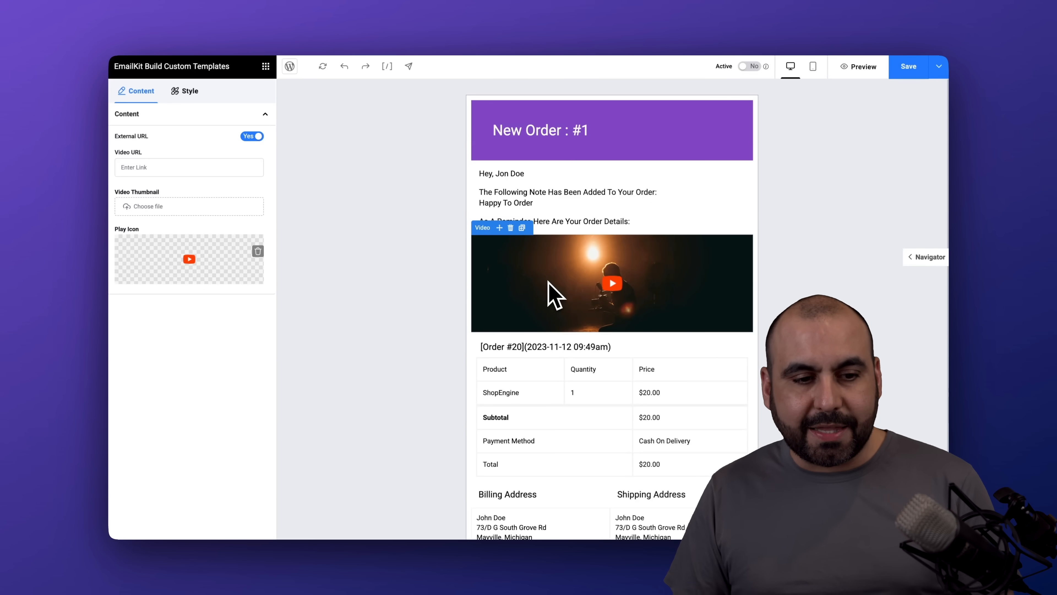
pyautogui.click(166, 169)
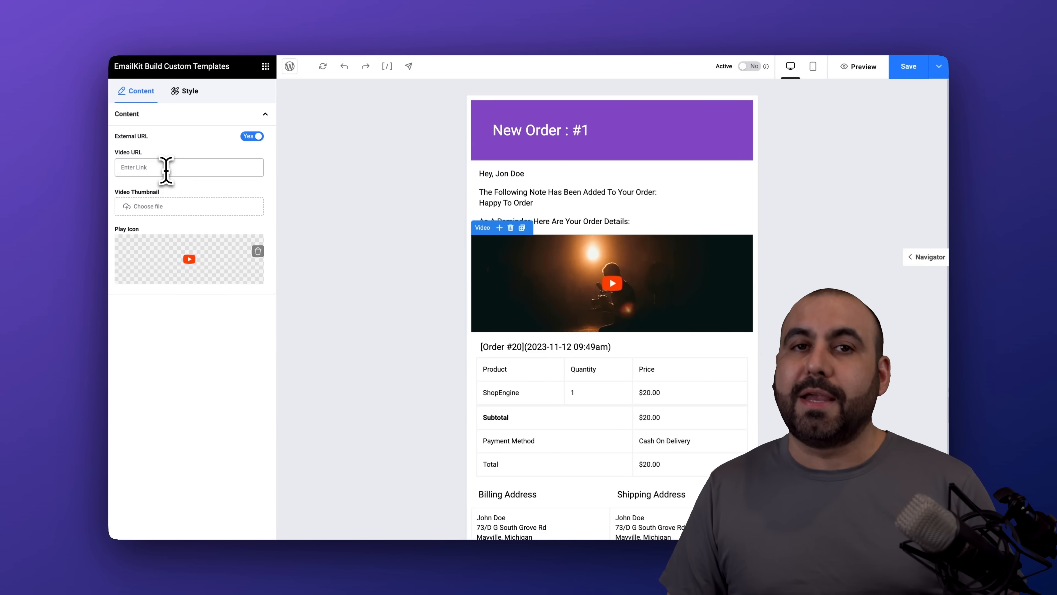
# Add a Heading element directly below the purple banner, set its text to TEST and centre it
pyautogui.click(266, 66)
pyautogui.moveTo(151, 177); pyautogui.dragTo(560, 161)
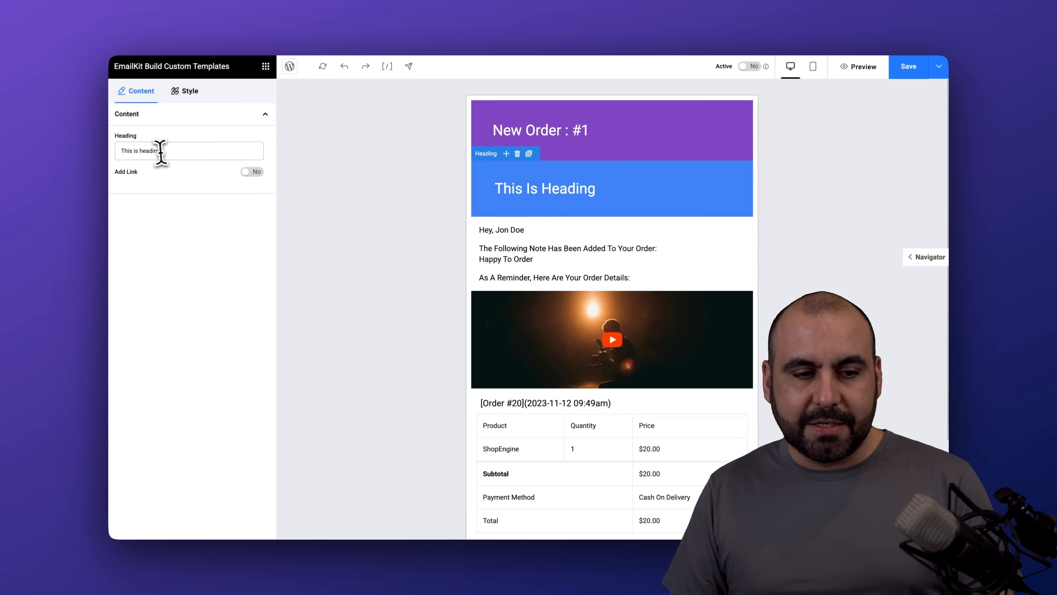
pyautogui.write('TEST')
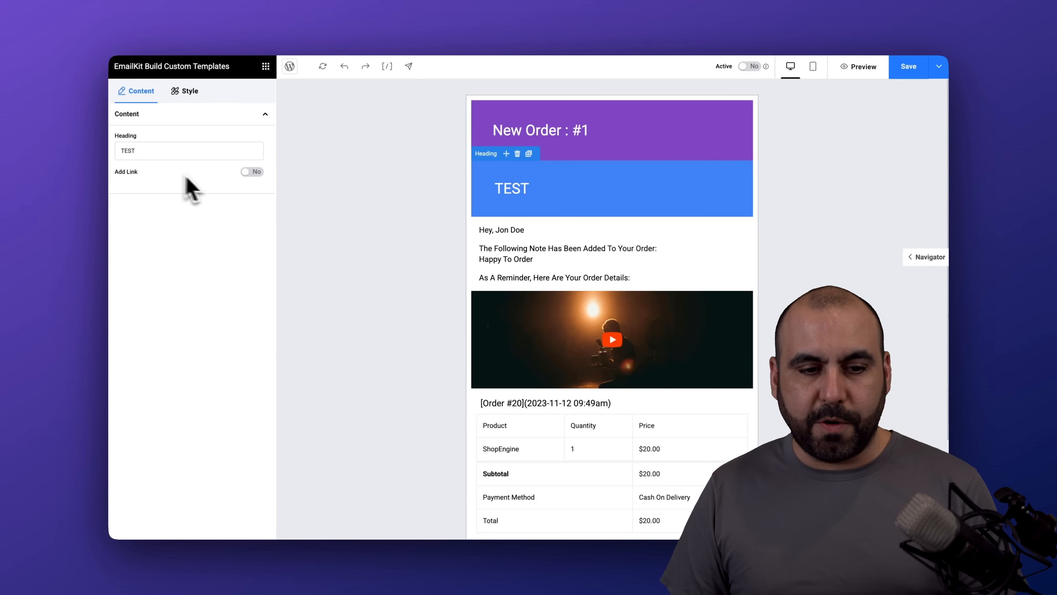
pyautogui.click(188, 93)
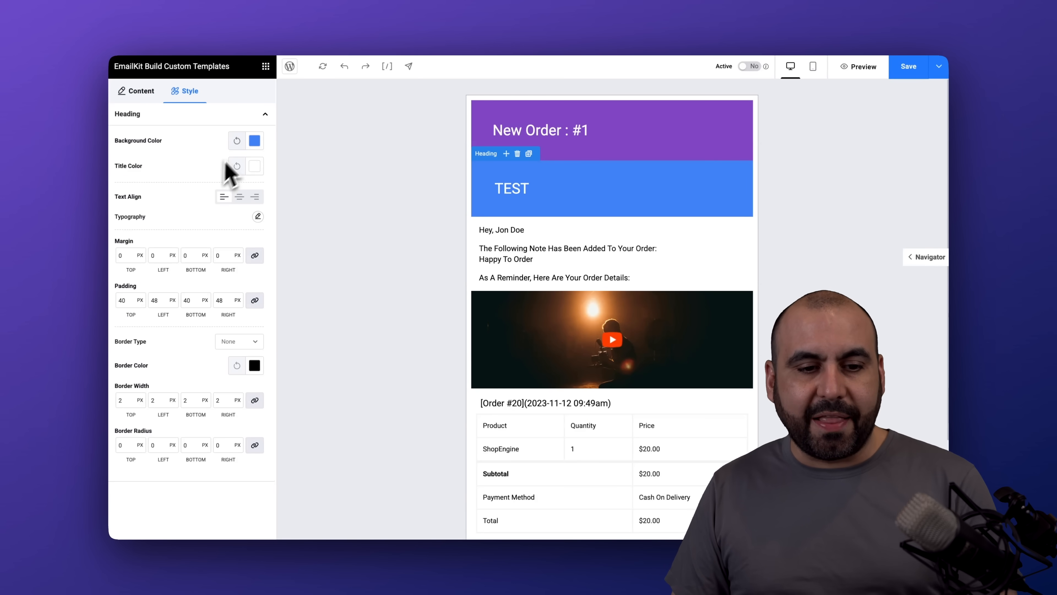
pyautogui.click(240, 198)
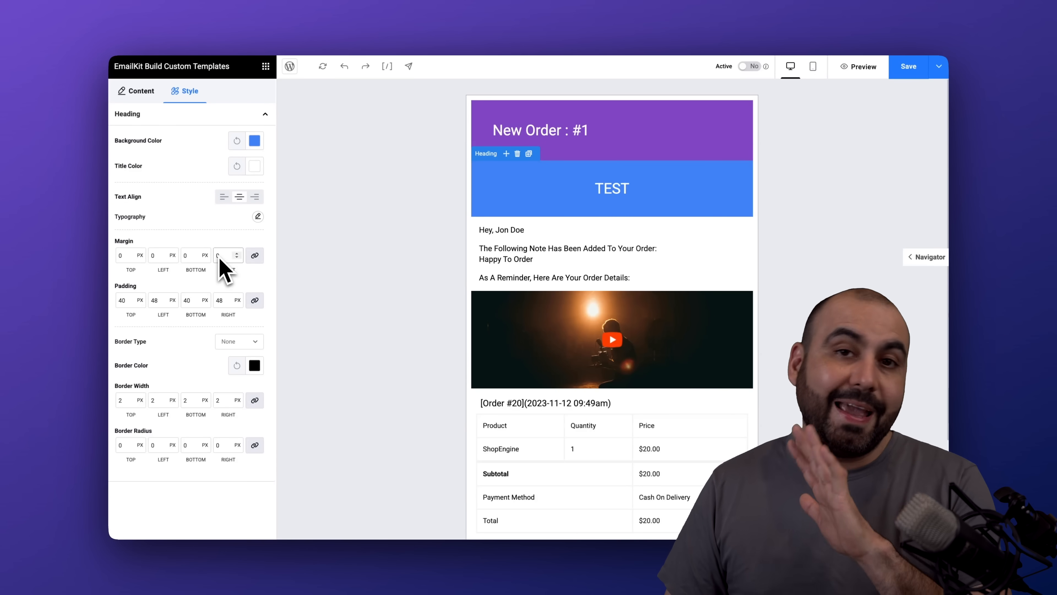
# Add an Upload Image element below the purple banner, using the tools photo Blog-details-Image.png from the media library
pyautogui.click(266, 68)
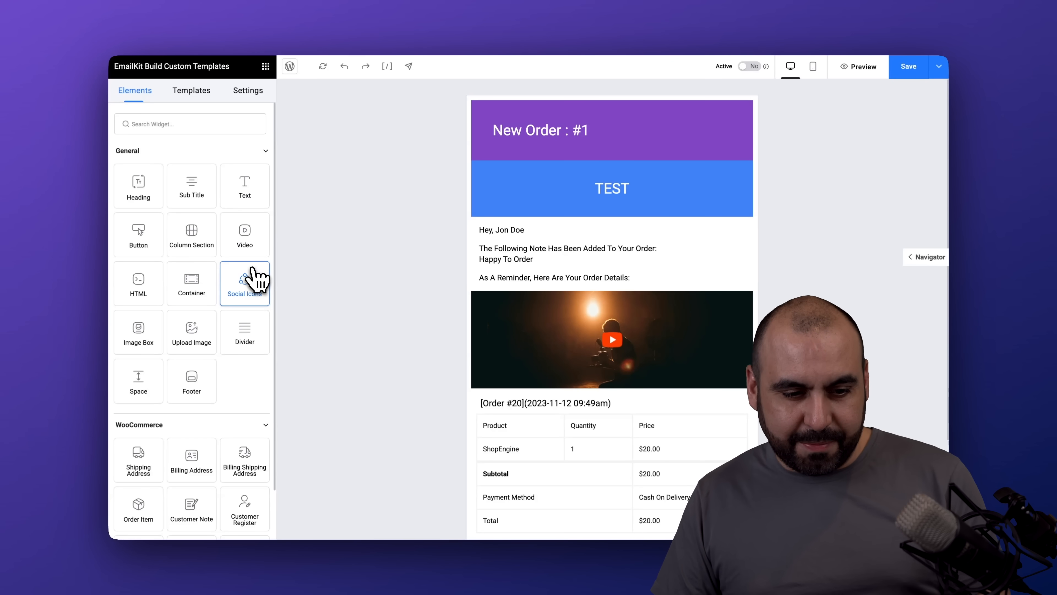
pyautogui.moveTo(202, 335); pyautogui.dragTo(569, 167)
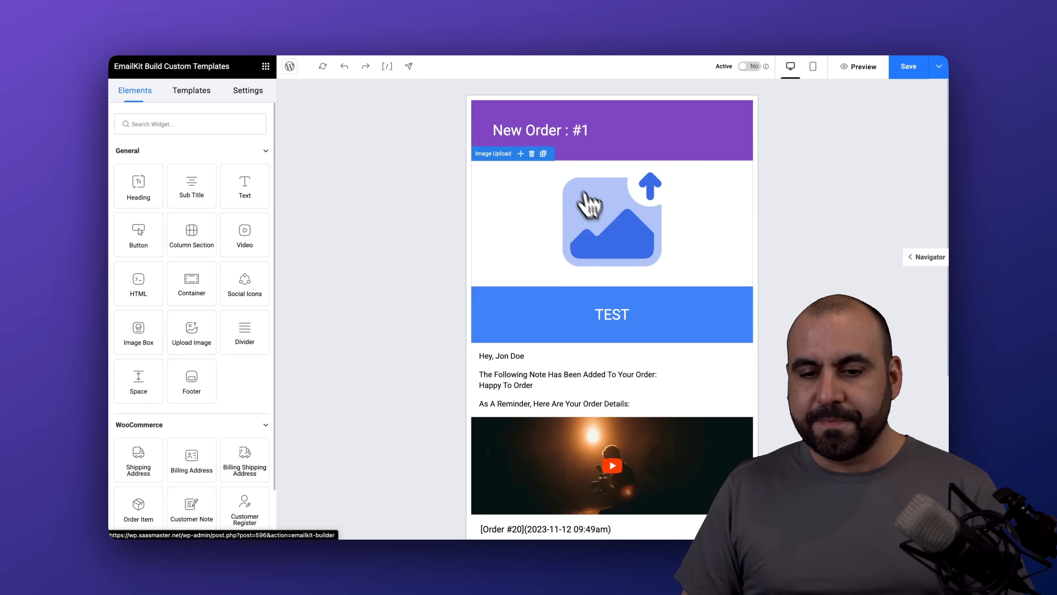
pyautogui.click(600, 222)
pyautogui.click(200, 169)
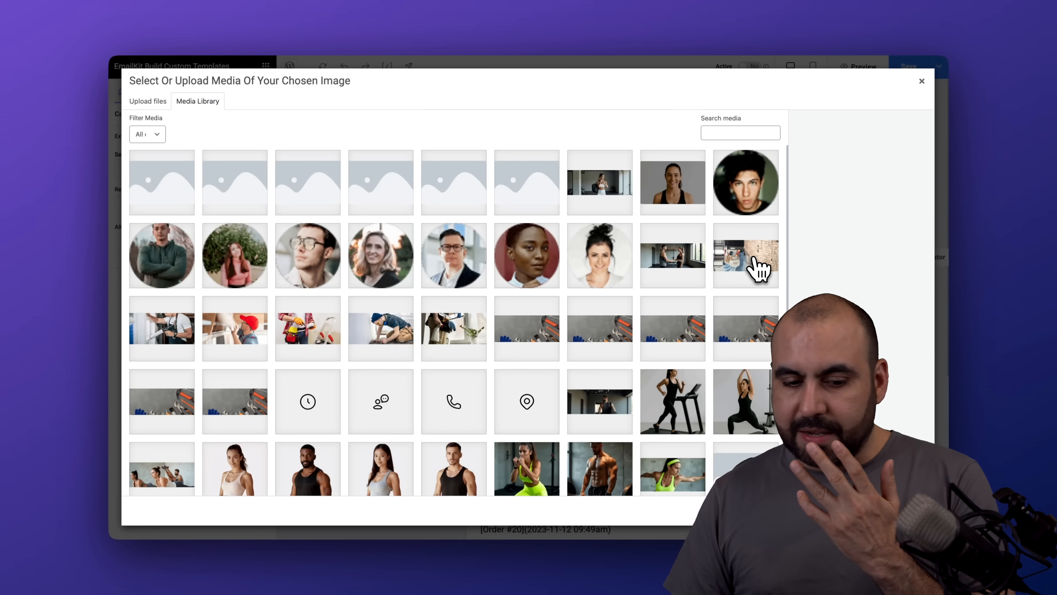
pyautogui.click(251, 408)
pyautogui.click(903, 510)
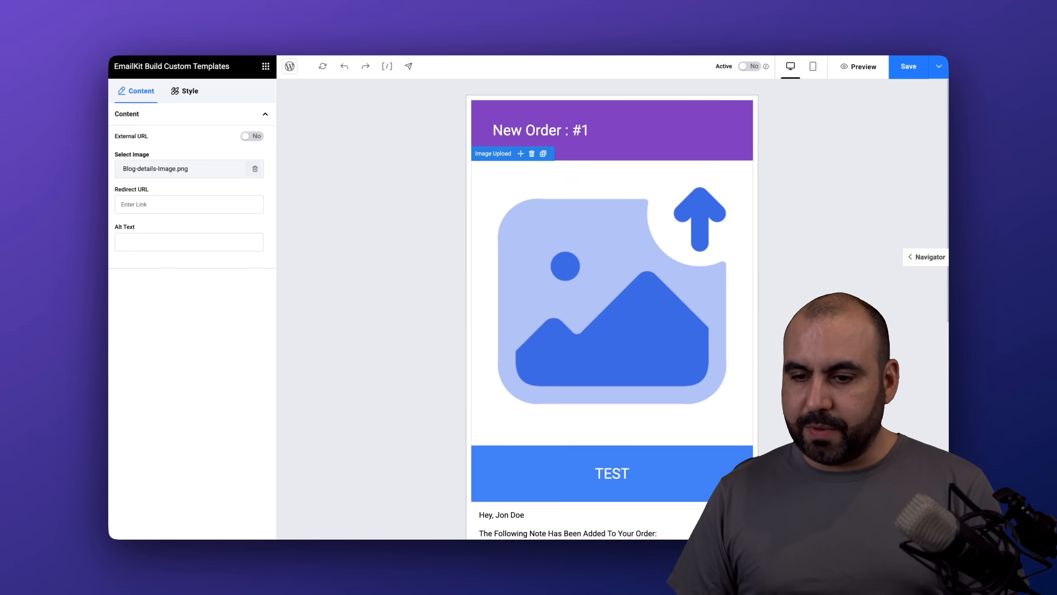
# Delete the TEST heading and the video element from the email
pyautogui.click(617, 314)
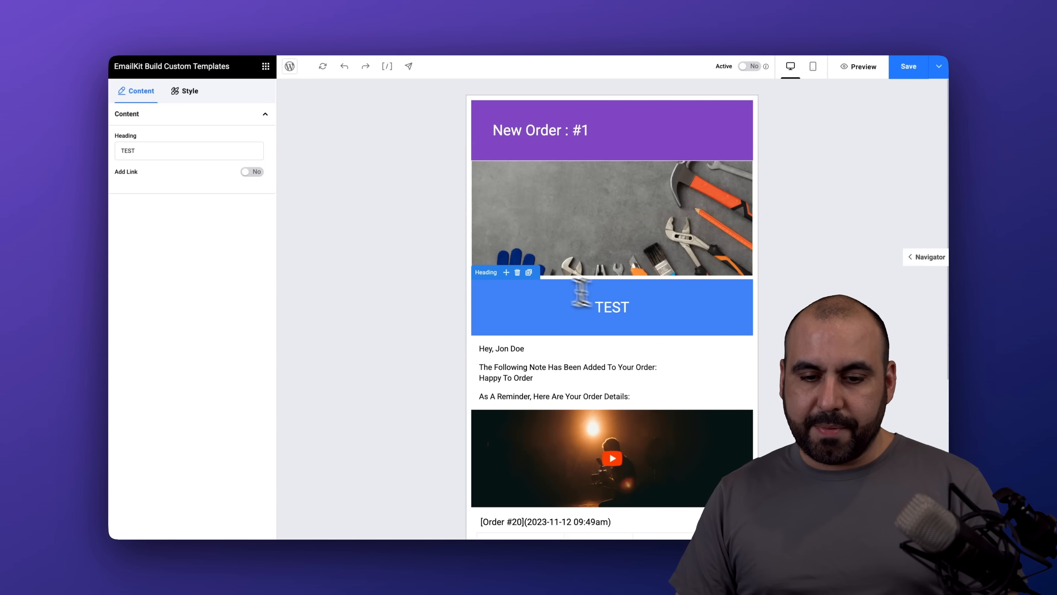
pyautogui.click(517, 272)
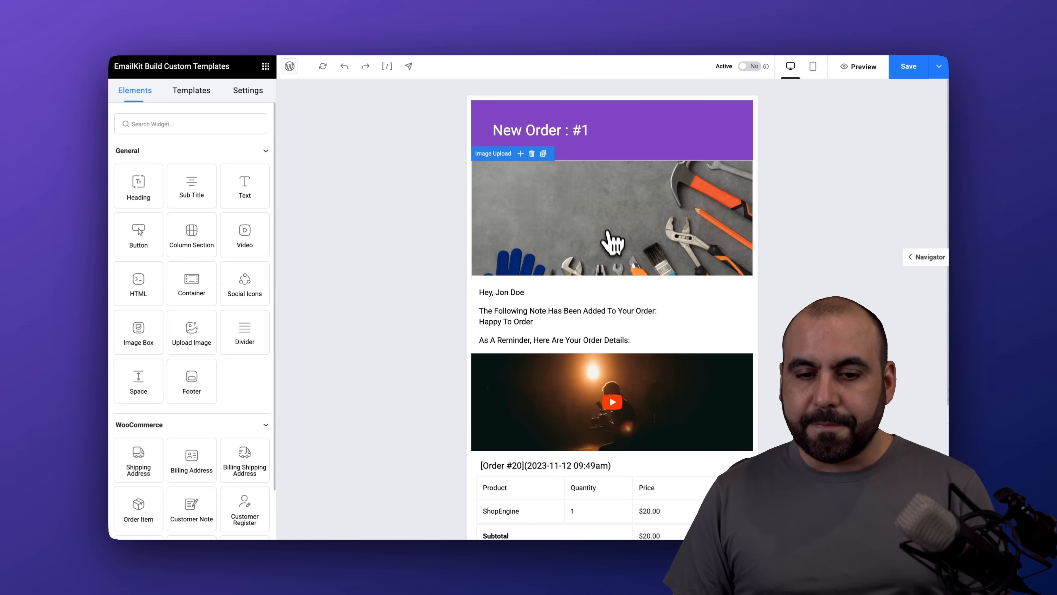
pyautogui.click(573, 212)
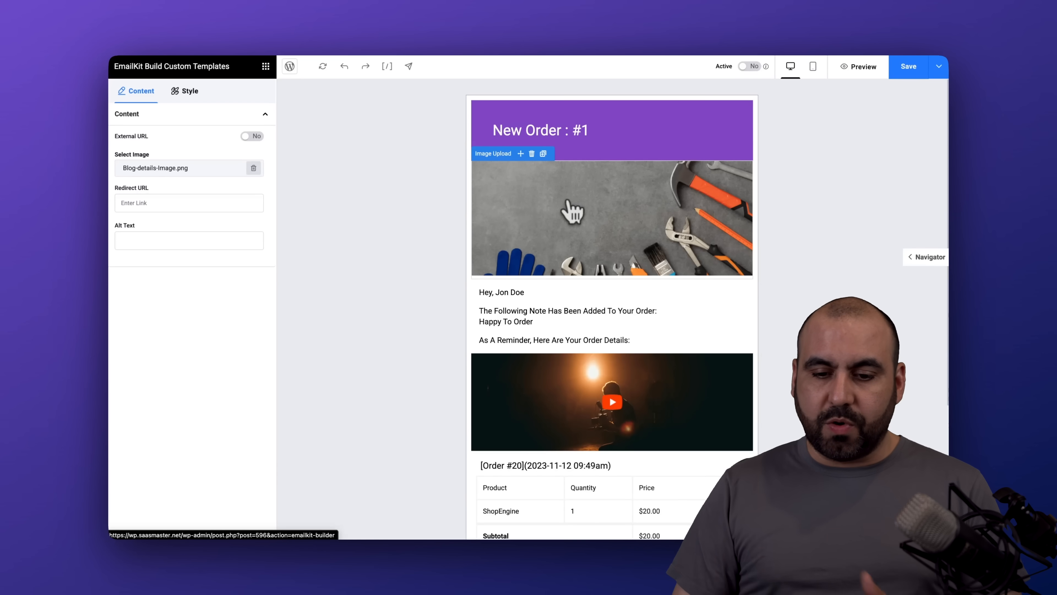
pyautogui.click(615, 372)
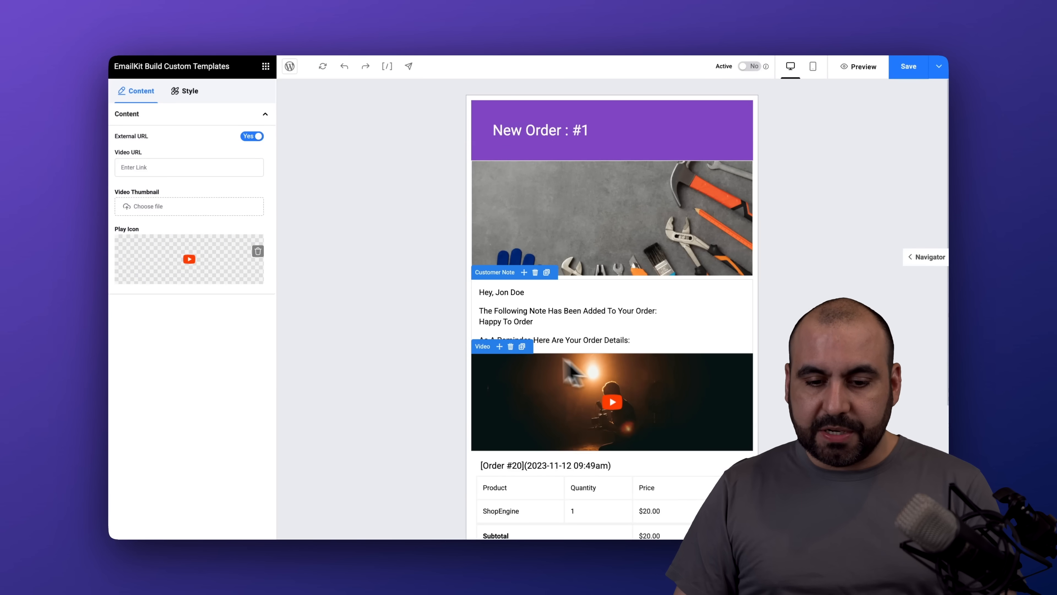
pyautogui.click(510, 346)
# Reorder the tools image below the customer note using the Navigator, and move it back directly under the purple banner
pyautogui.click(627, 231)
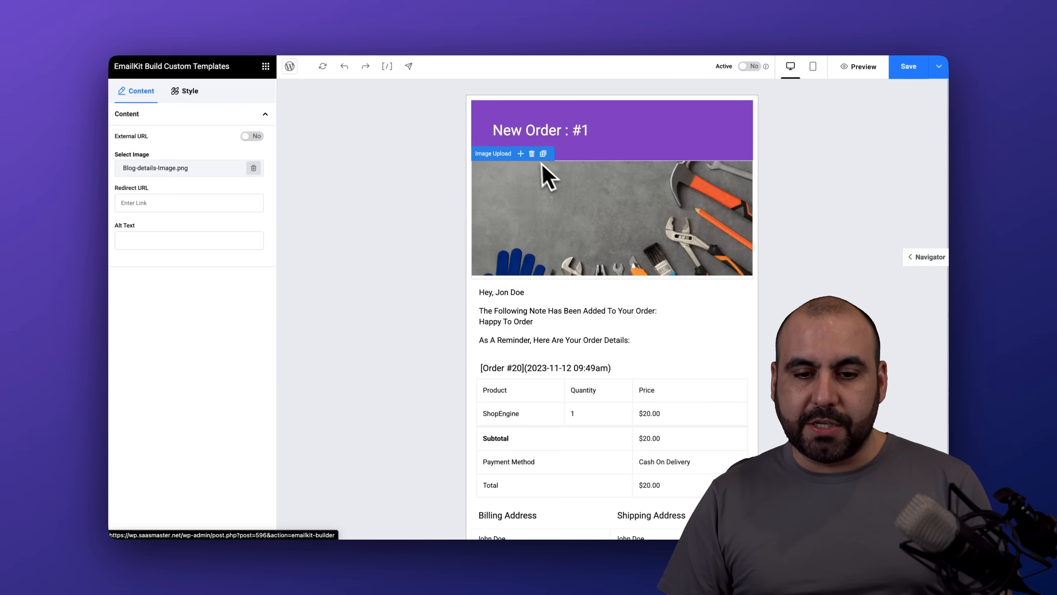
pyautogui.moveTo(515, 150); pyautogui.dragTo(489, 176)
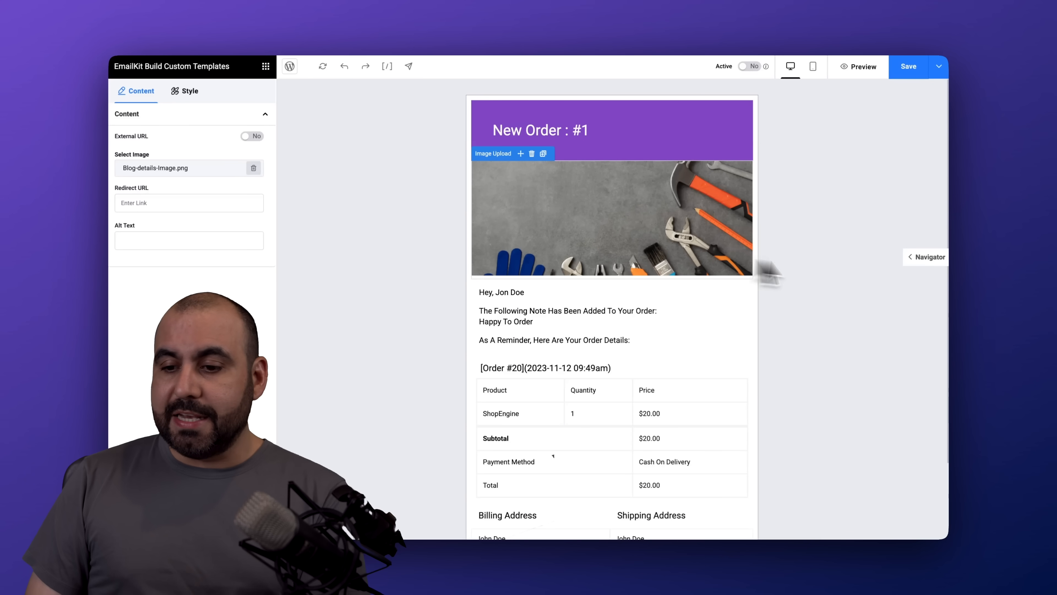
pyautogui.click(927, 257)
pyautogui.moveTo(900, 290); pyautogui.dragTo(897, 331)
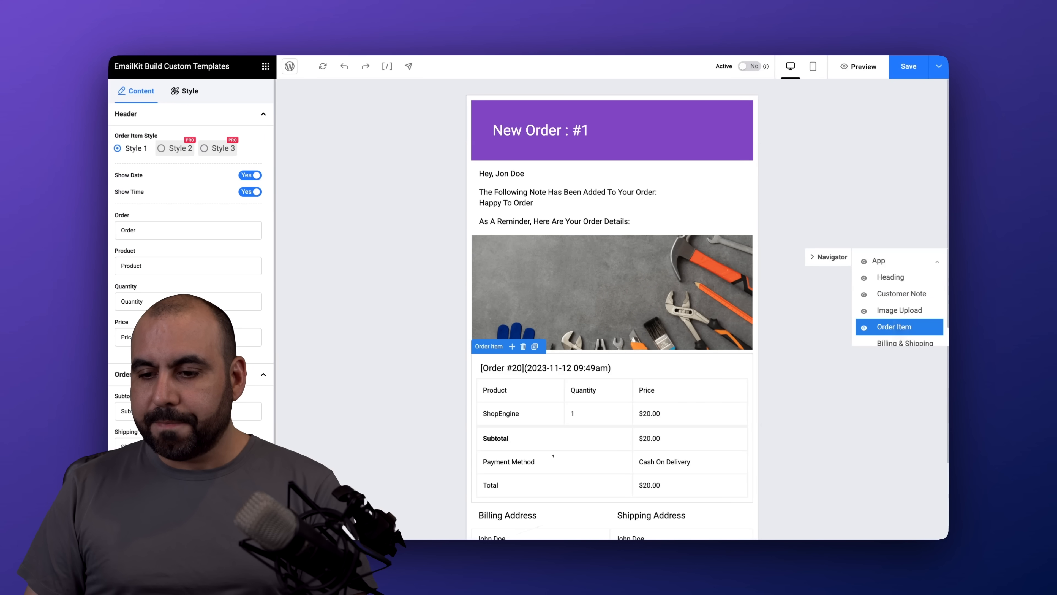
pyautogui.moveTo(524, 243); pyautogui.dragTo(642, 218)
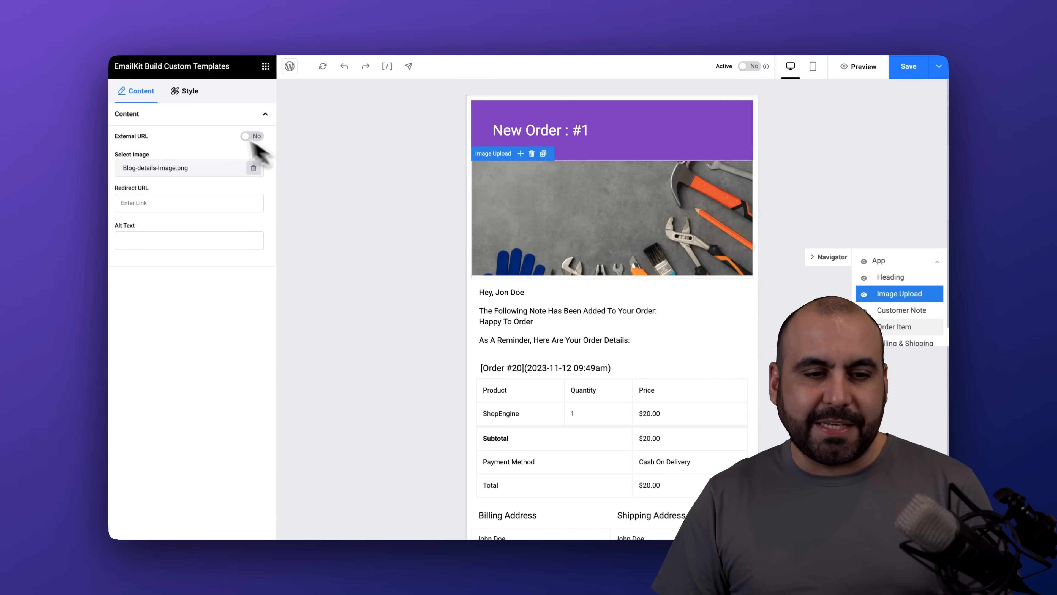
# Look through the WooCommerce elements and add a Password Reset block below the order item table
pyautogui.click(266, 66)
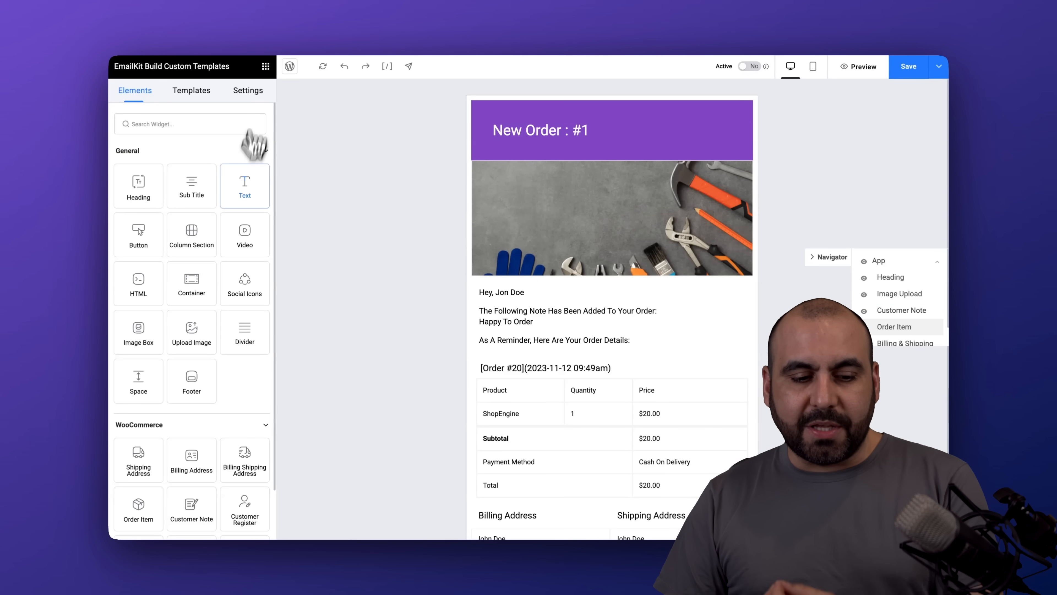
pyautogui.scroll(-3, 167, 350)
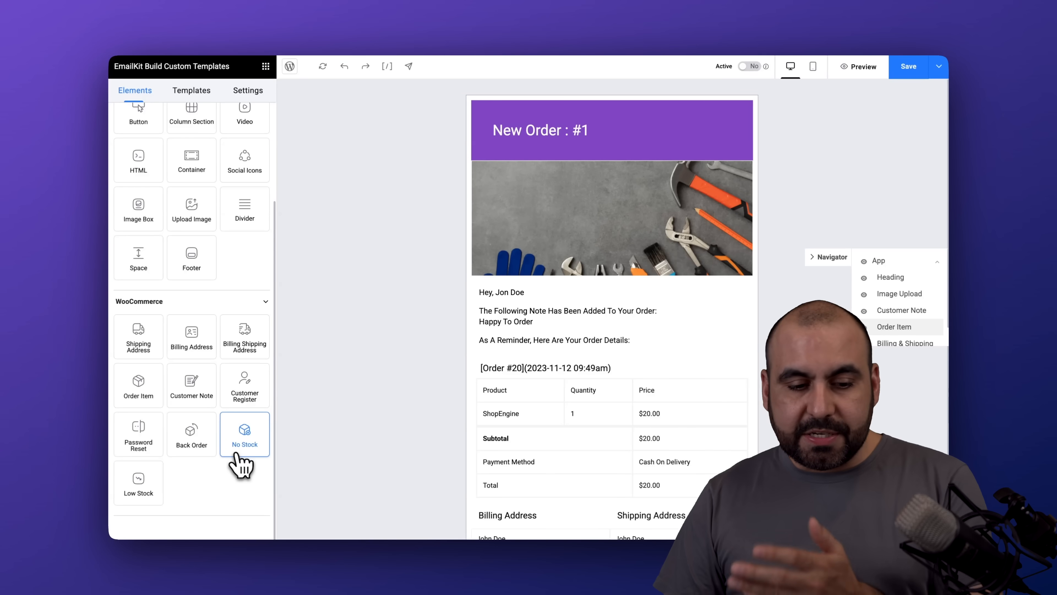
pyautogui.scroll(-3, 406, 410)
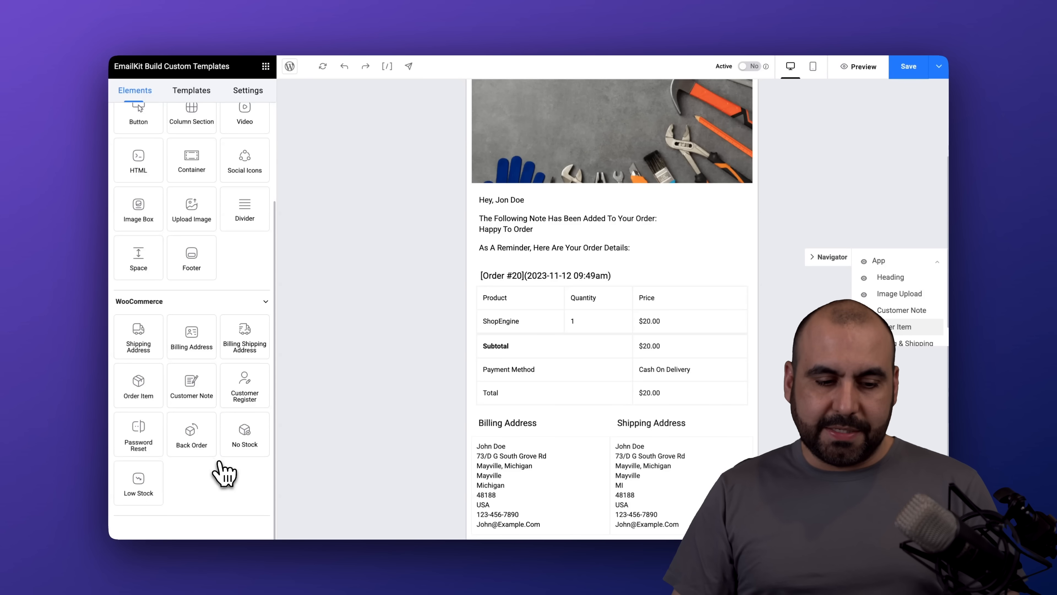
pyautogui.moveTo(141, 439); pyautogui.dragTo(184, 484)
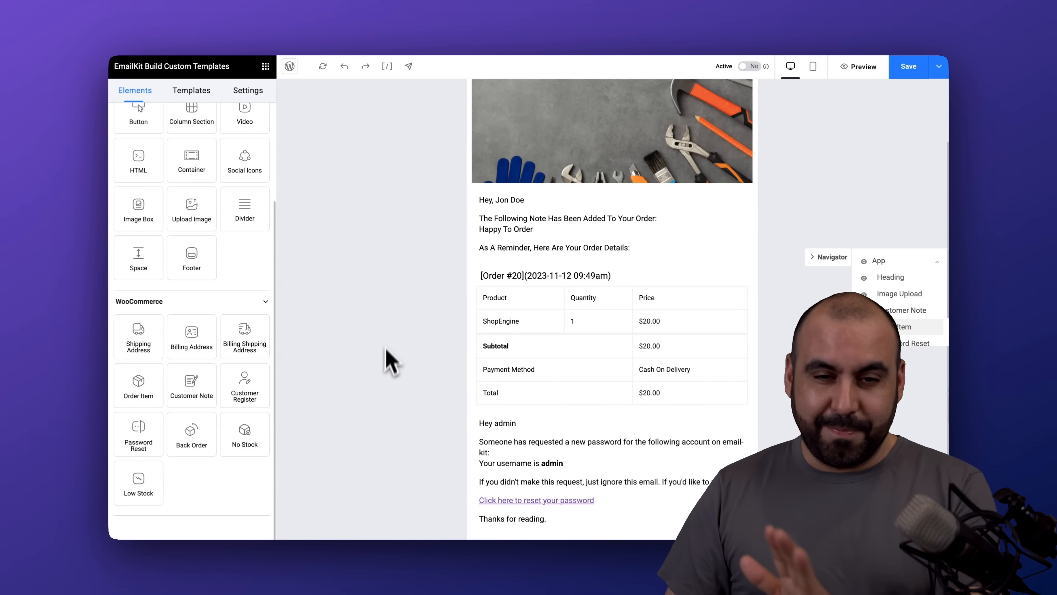
# Close the Navigator and check the email in the mobile layout before returning to the desktop layout
pyautogui.click(830, 257)
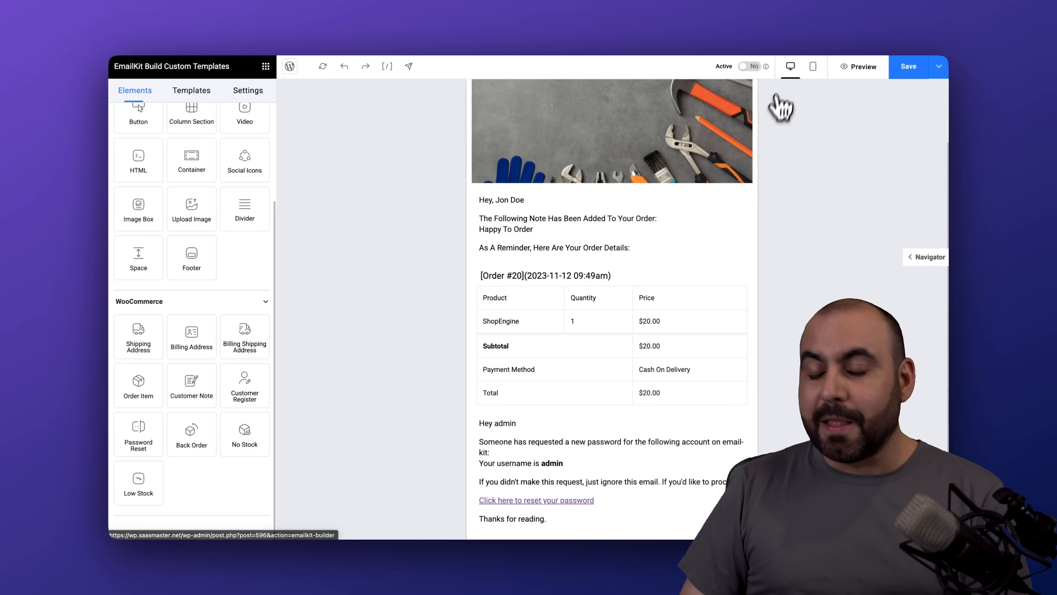
pyautogui.click(815, 69)
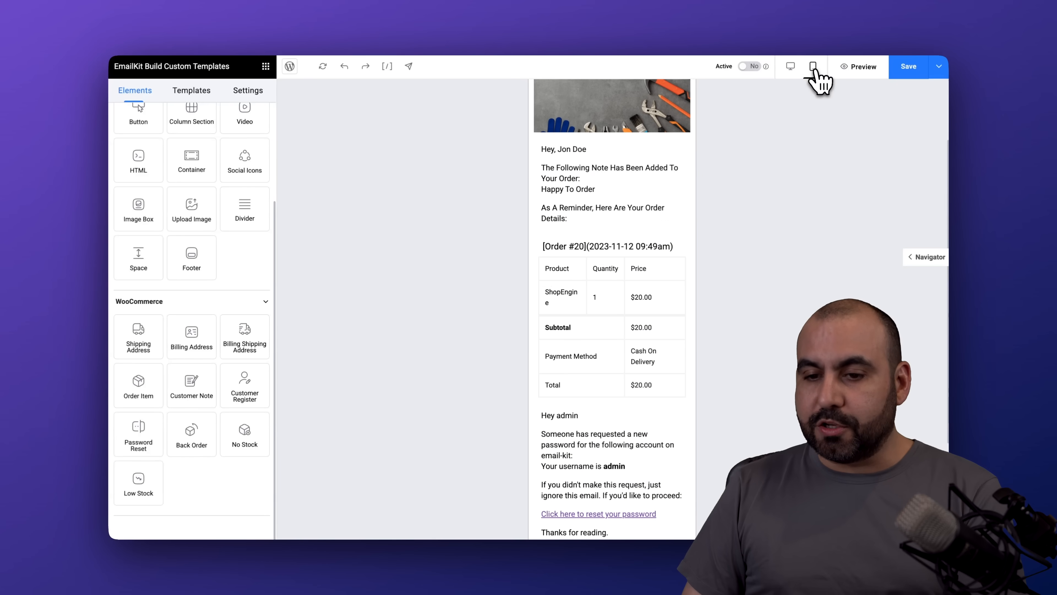
pyautogui.click(790, 69)
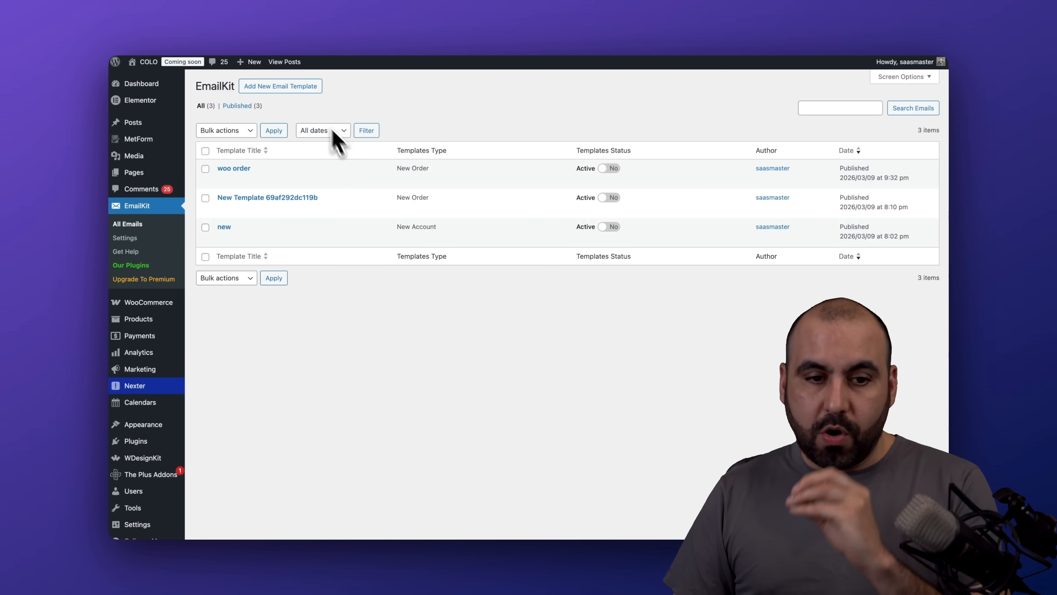
# Start a new email template in the WordPress Email category with the Reset Password type
pyautogui.click(301, 86)
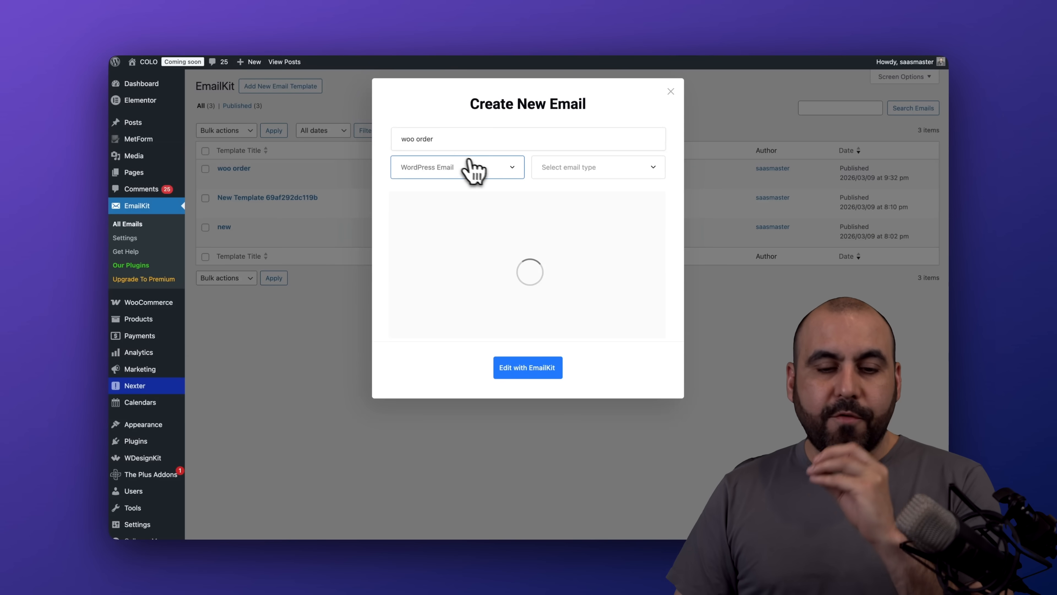
pyautogui.click(492, 169)
pyautogui.click(446, 237)
pyautogui.click(595, 168)
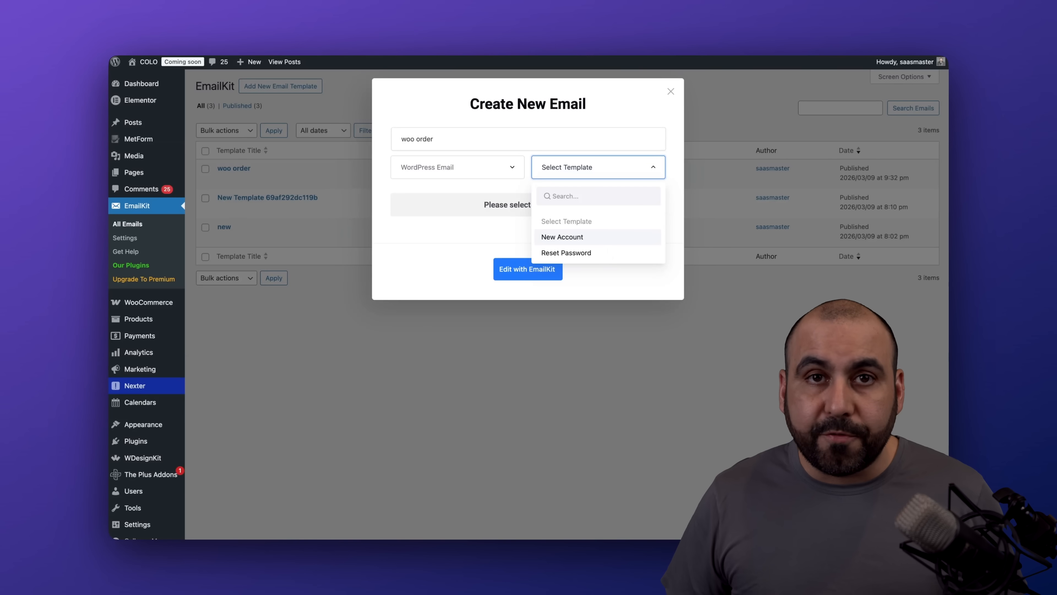
pyautogui.click(605, 253)
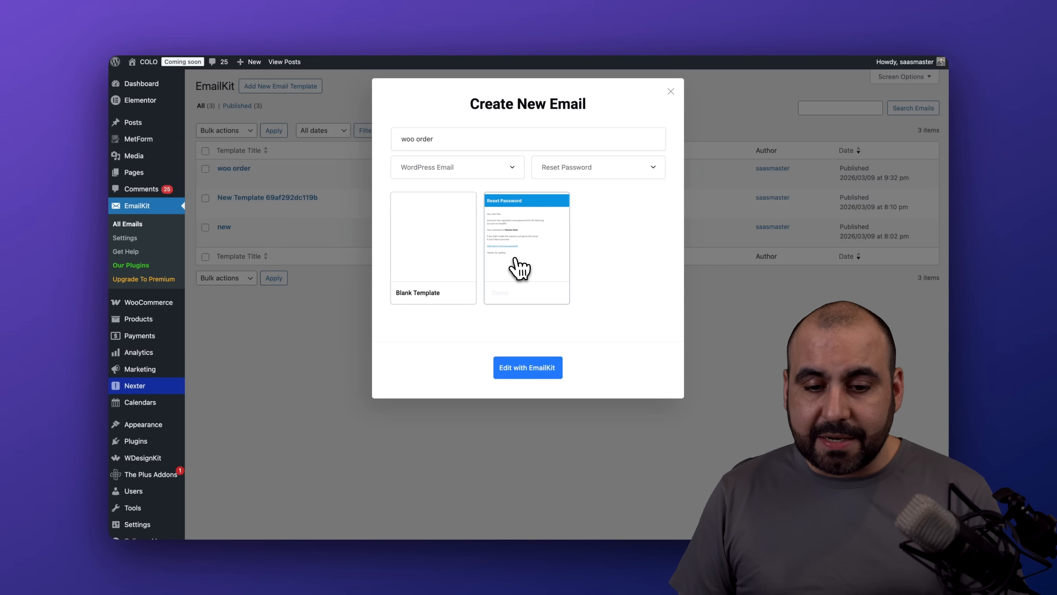
# Browse the template designs offered for the New Account email type
pyautogui.click(578, 177)
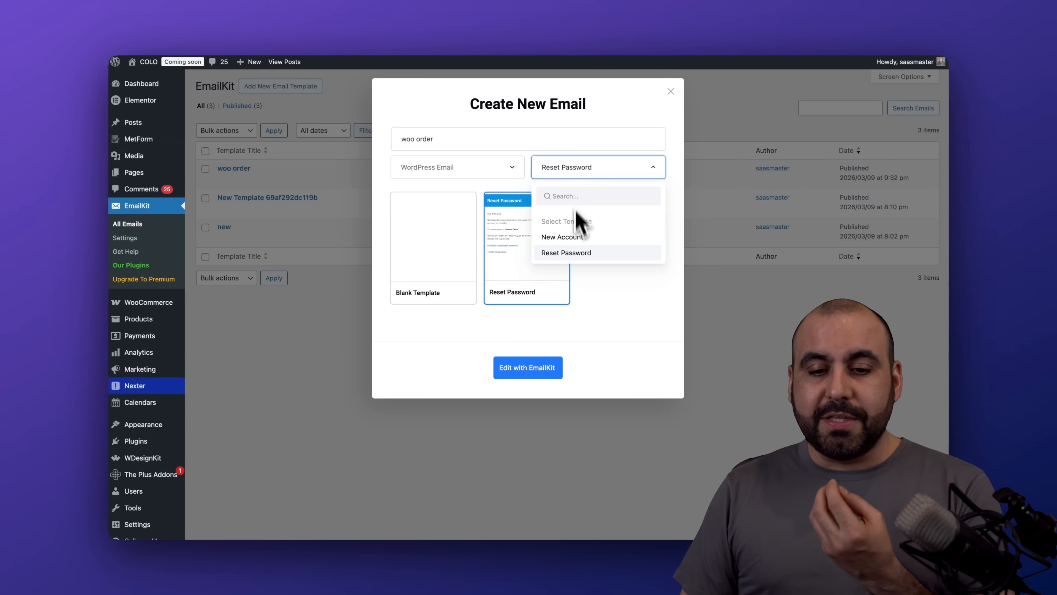
pyautogui.click(566, 236)
pyautogui.scroll(-5, 569, 333)
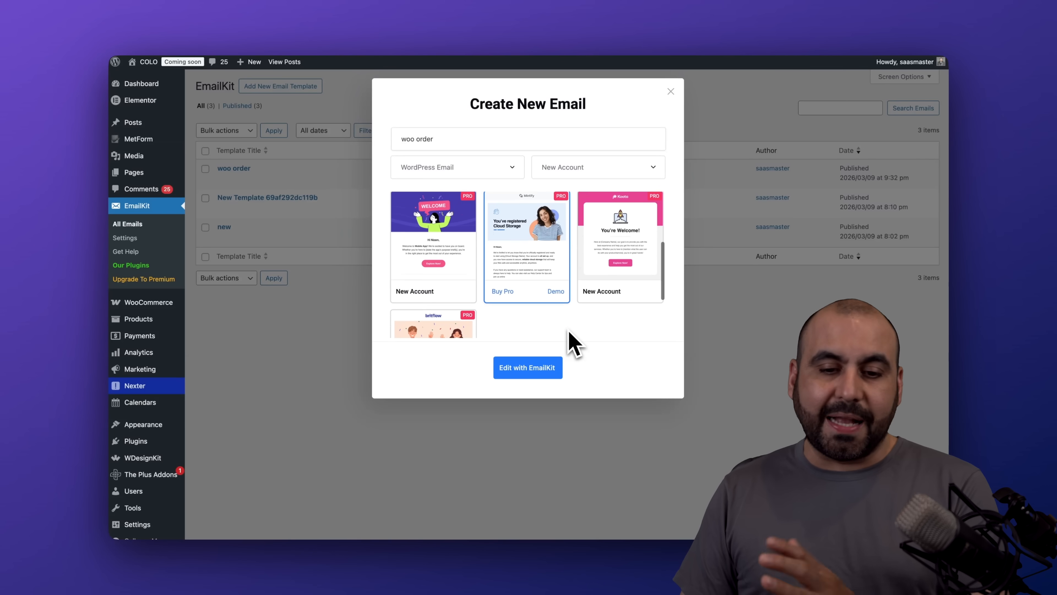
pyautogui.scroll(-2, 570, 332)
pyautogui.scroll(6, 571, 339)
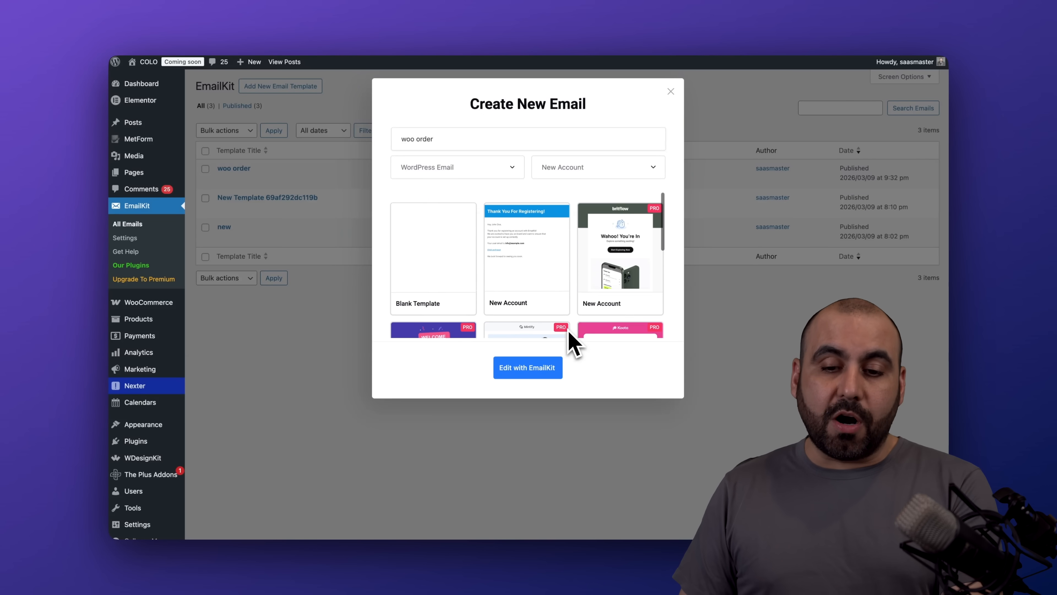
# Set the email type to Reset Password and open its prebuilt design for editing with EmailKit
pyautogui.click(591, 169)
pyautogui.click(580, 256)
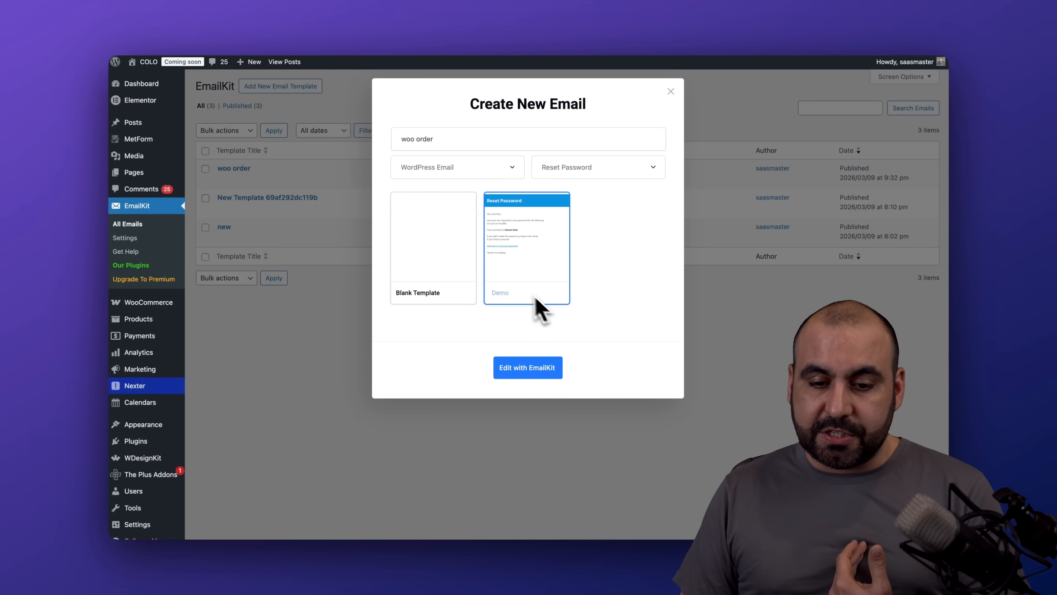
pyautogui.click(538, 372)
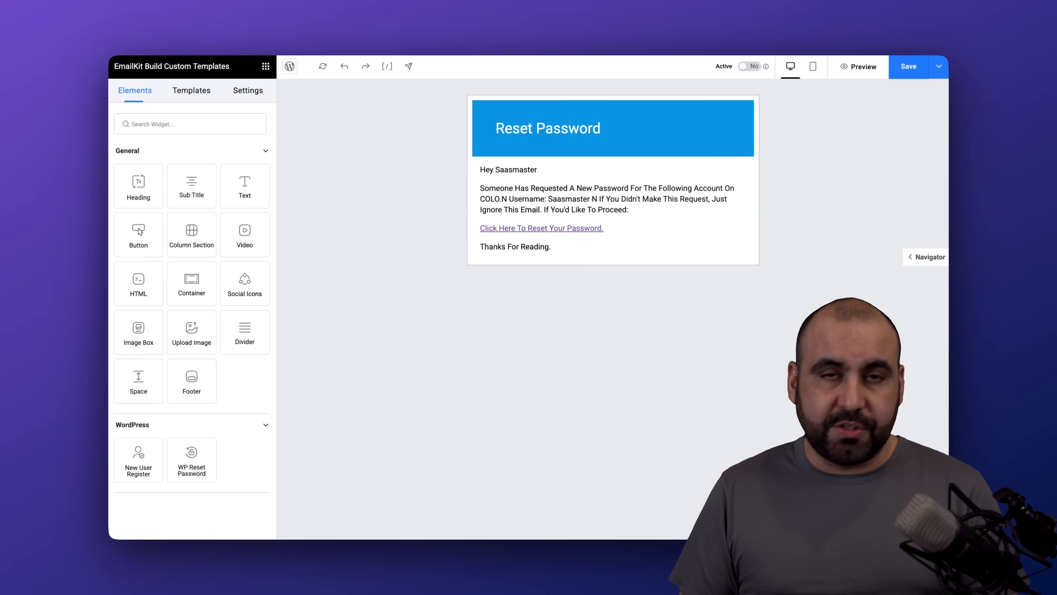
# Inspect the greeting, body and footer settings of the reset password message, and return to the elements list
pyautogui.click(599, 152)
pyautogui.click(585, 177)
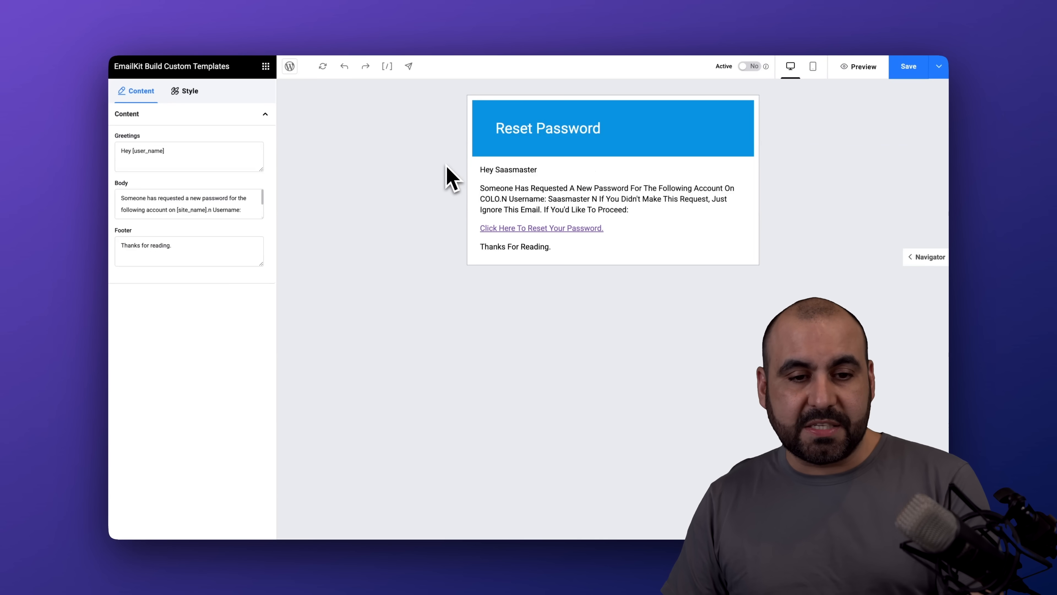
pyautogui.click(267, 68)
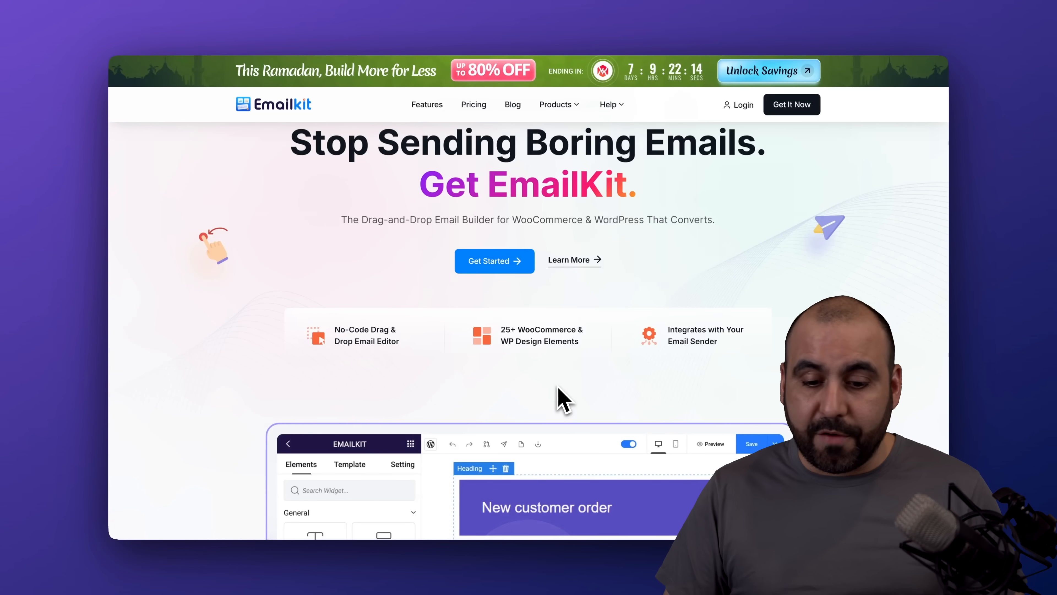
# Look through the EmailKit website's home page
pyautogui.scroll(-6, 559, 390)
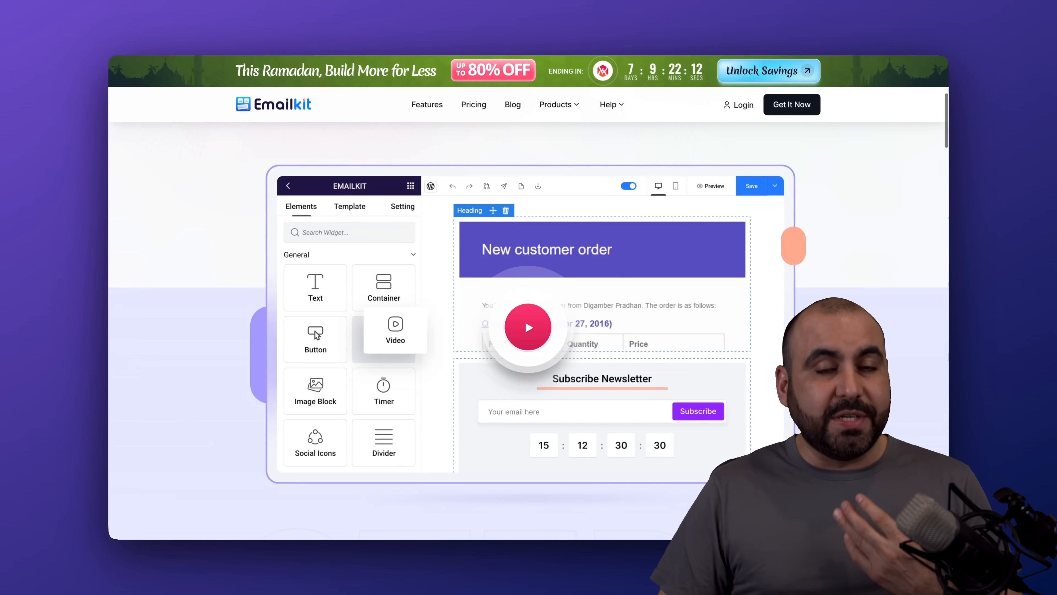